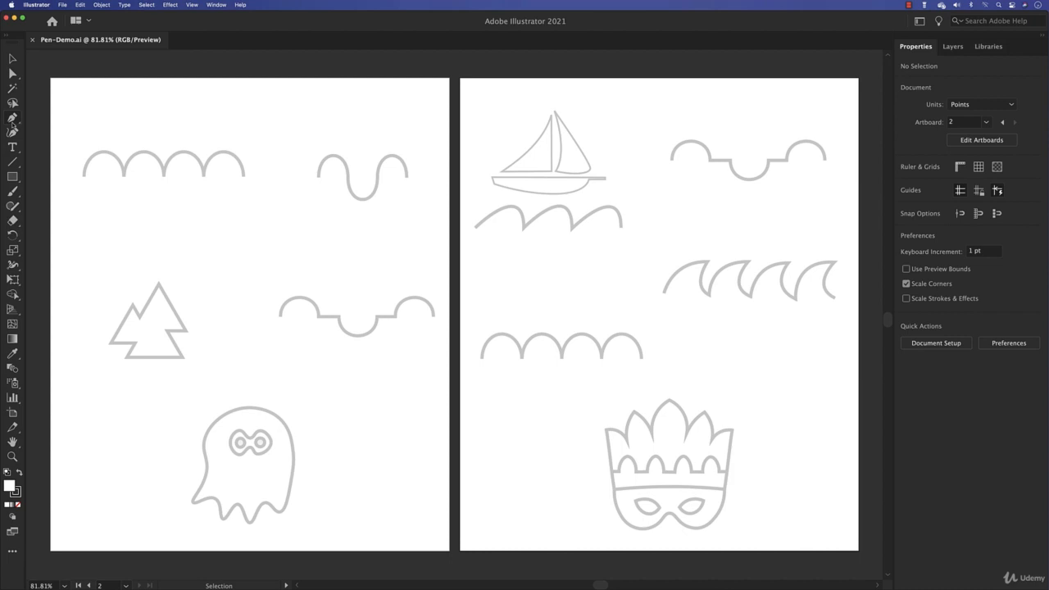
click(13, 120)
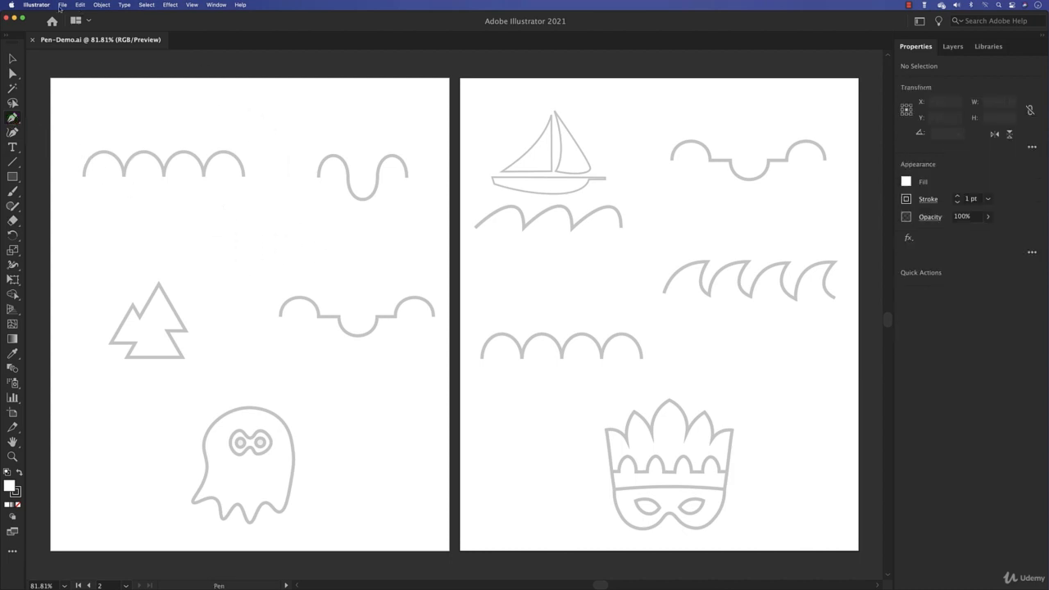
click(62, 6)
click(67, 36)
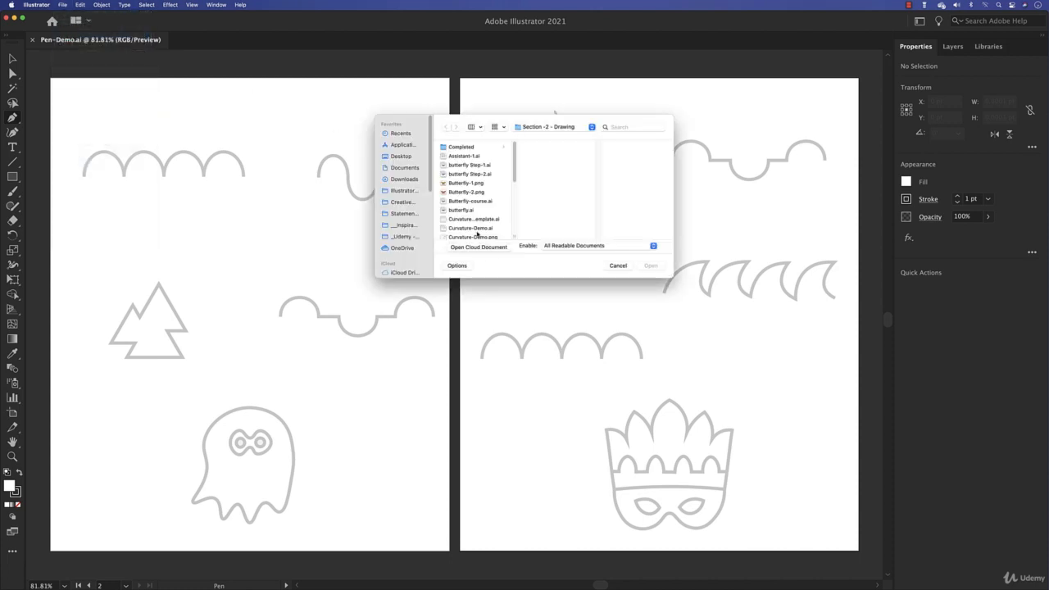
scroll(477, 234, down, 5)
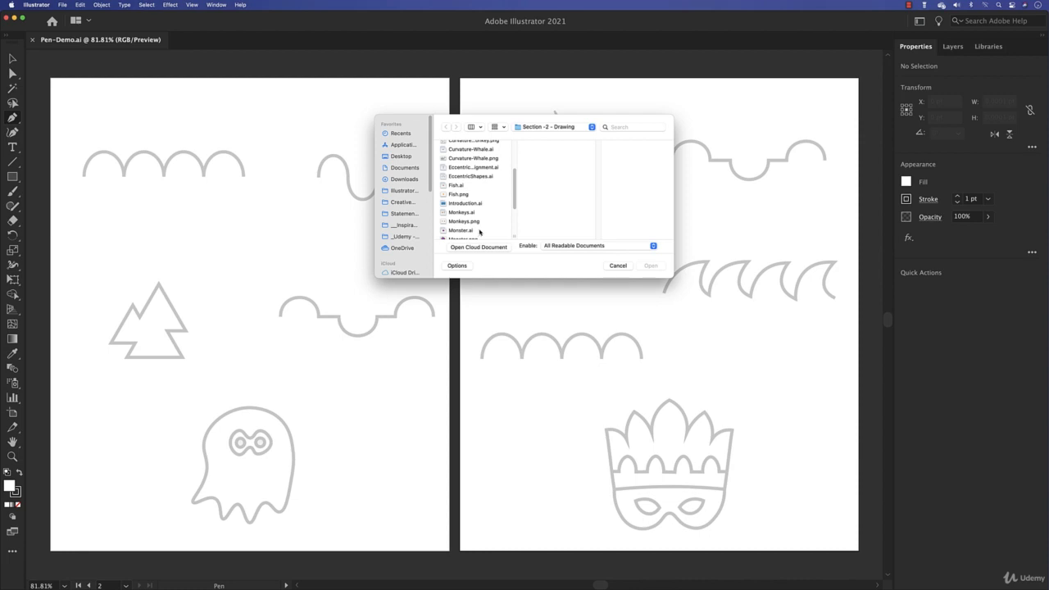
scroll(480, 233, down, 2)
scroll(481, 233, down, 2)
click(473, 217)
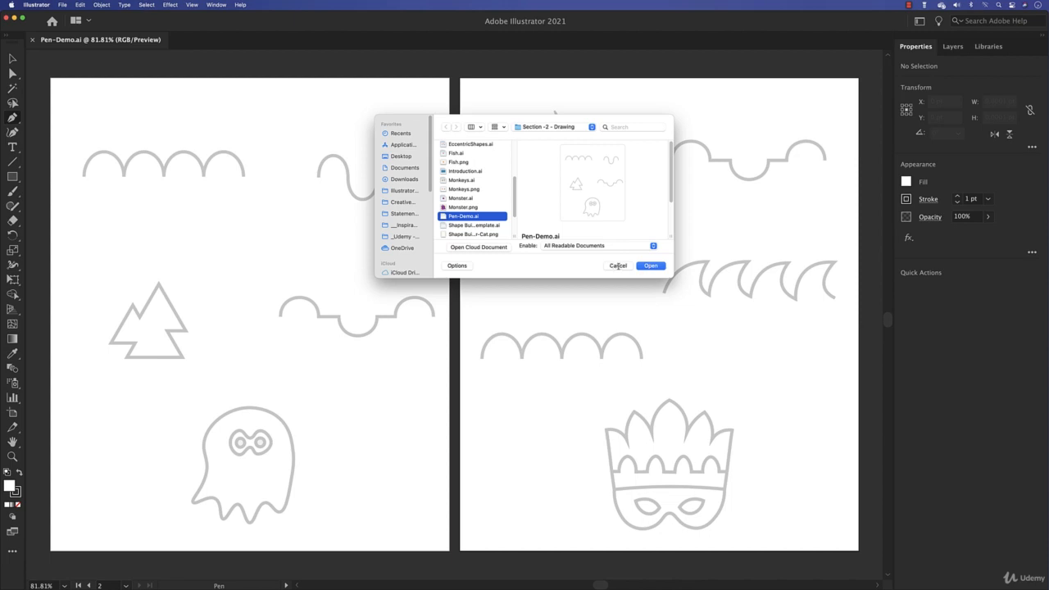
click(618, 266)
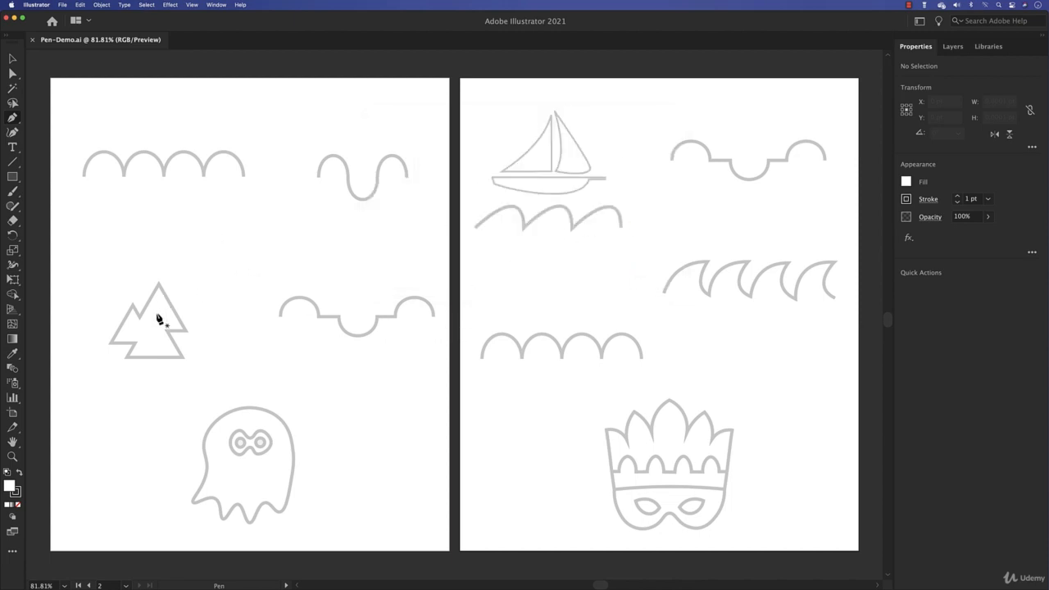
With no fill and a 2 pt stroke, trace the tree template in straight Pen tool segments from its left branch tip to the top peak.
click(12, 457)
drag(136, 338, 278, 364)
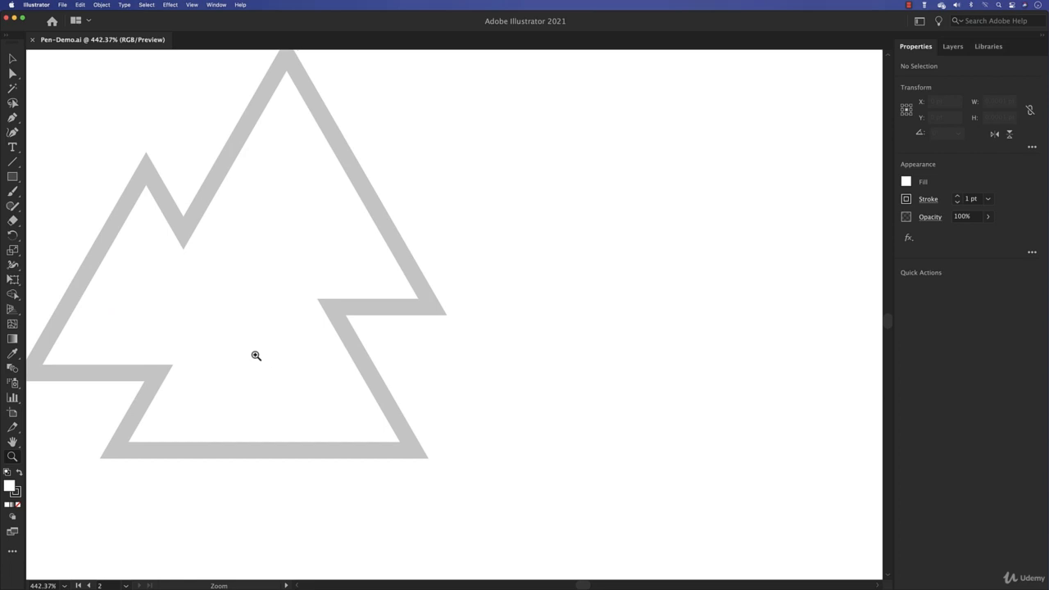
mouse_move(228, 311)
mouse_down()
mouse_move(399, 338)
mouse_move(397, 361)
mouse_up()
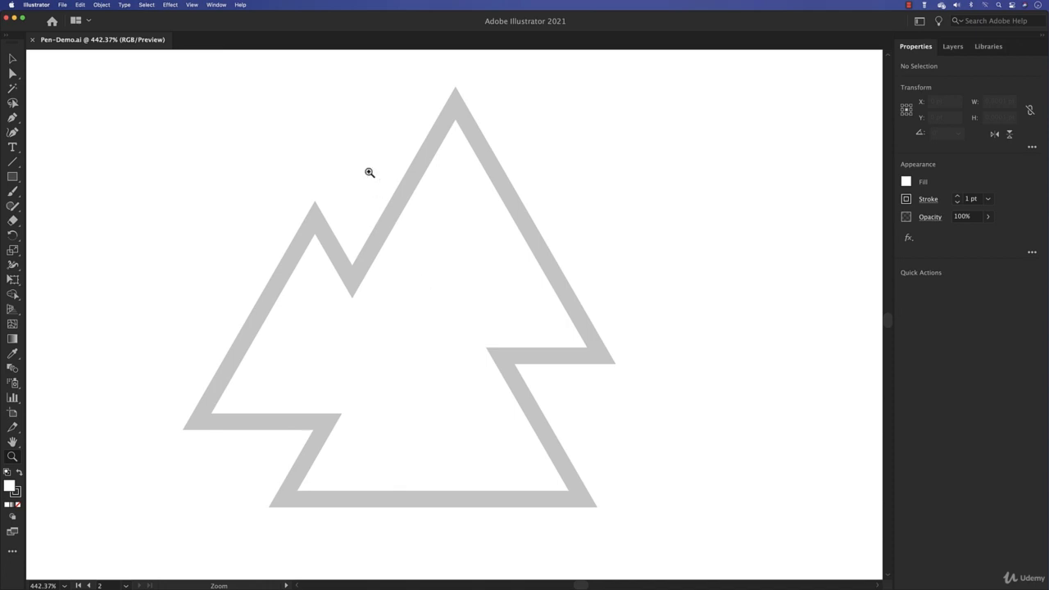
click(14, 119)
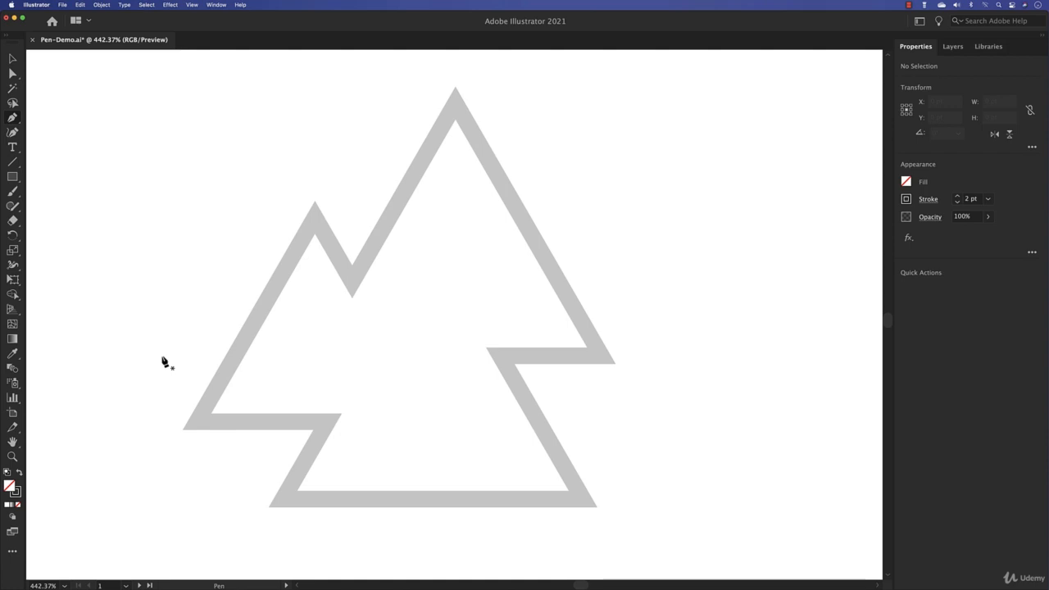
click(199, 420)
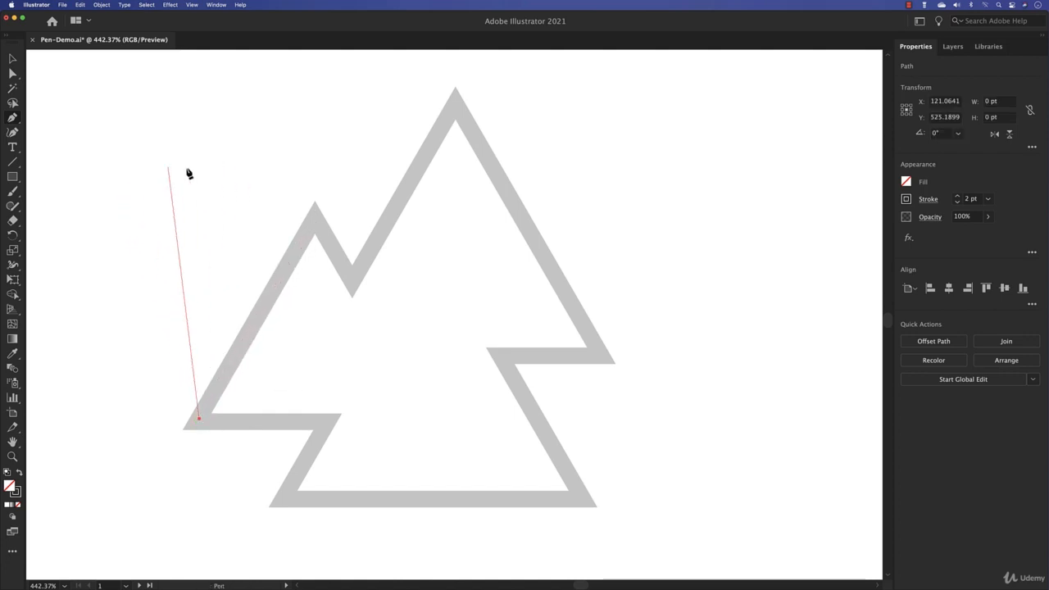
click(314, 222)
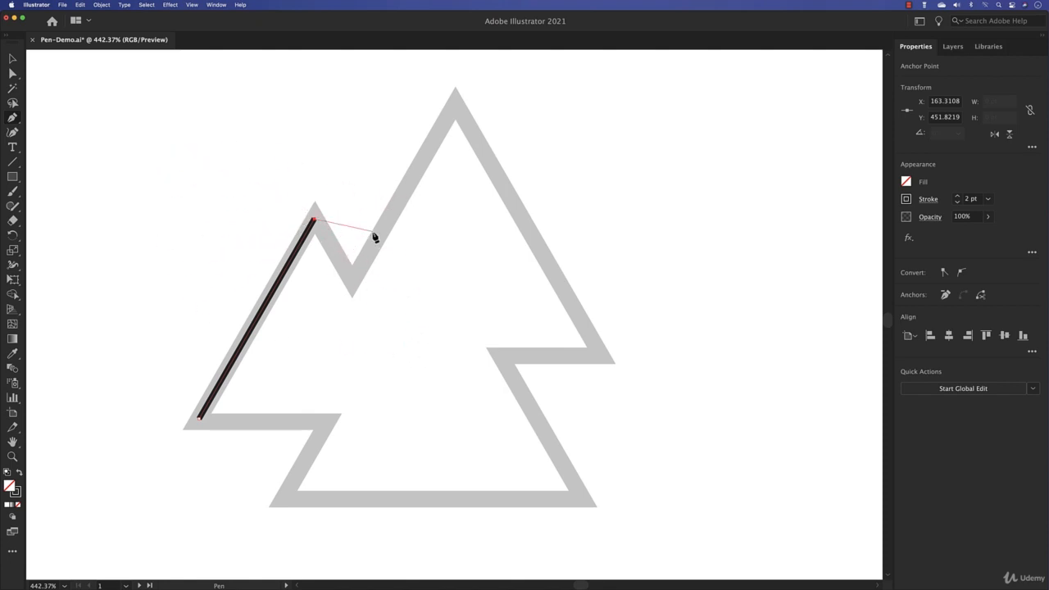
click(351, 281)
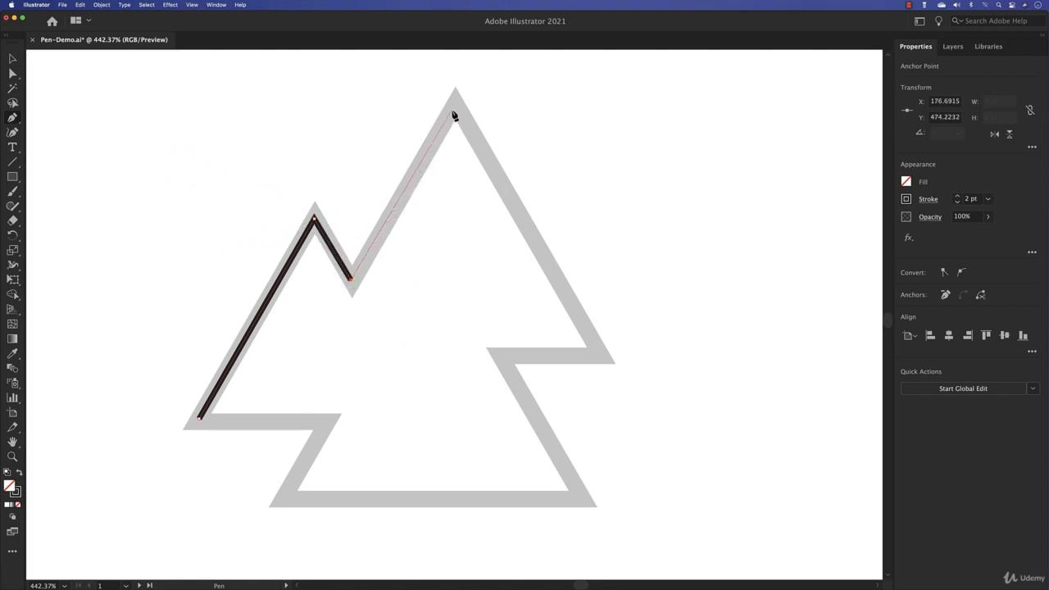
click(454, 108)
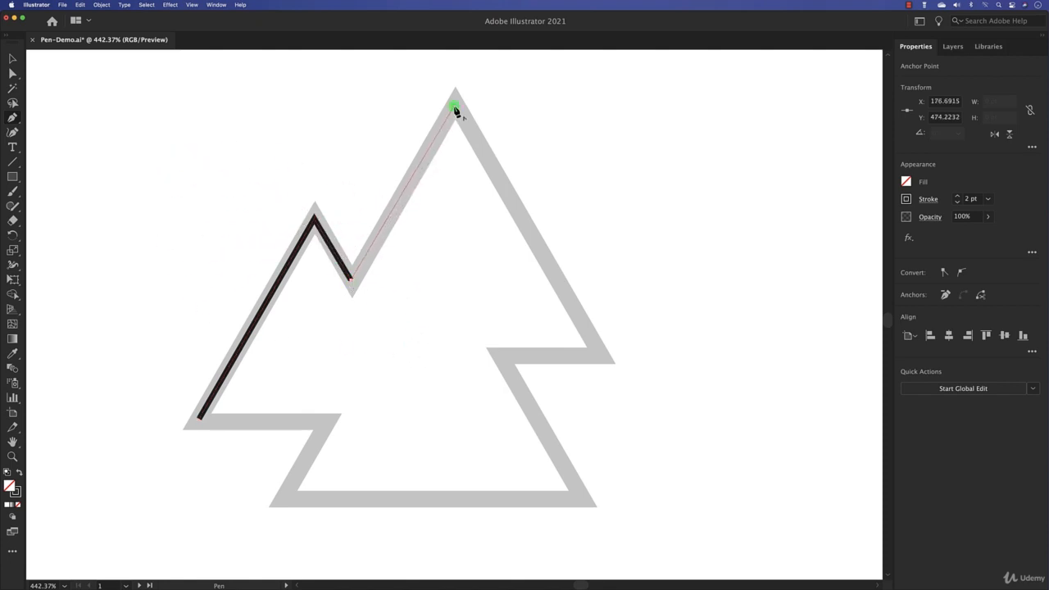
Continue the straight-line path down the tree's right side through the branch corners and along the base to its left corner.
click(597, 357)
click(502, 355)
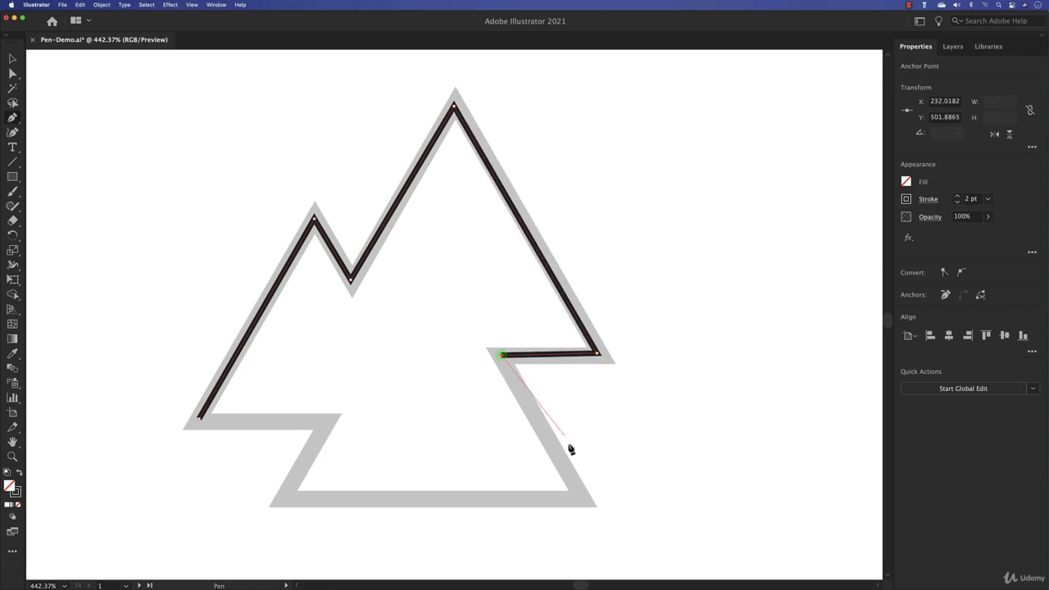
click(578, 494)
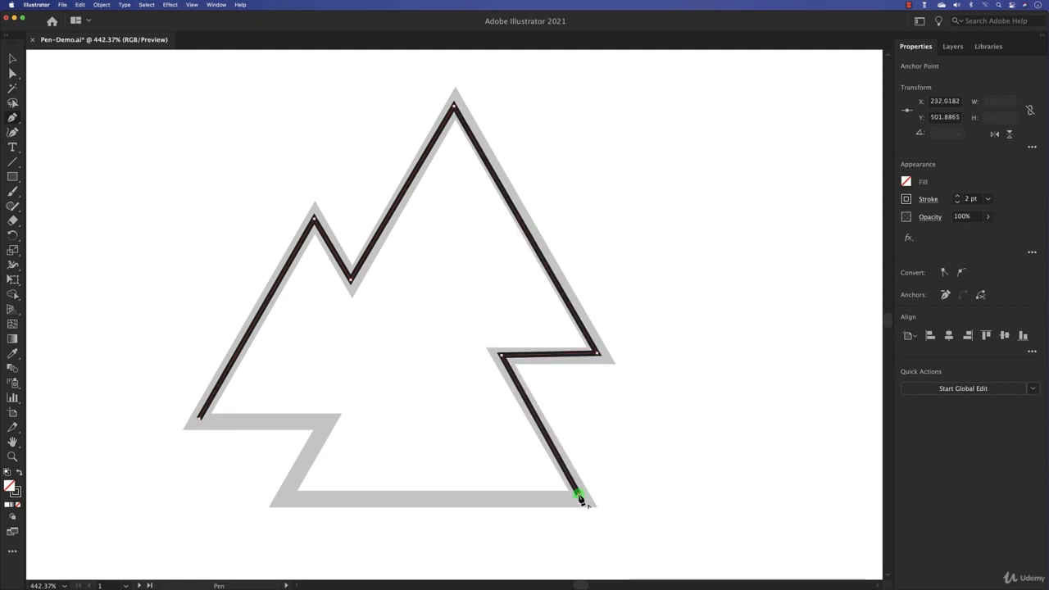
click(286, 501)
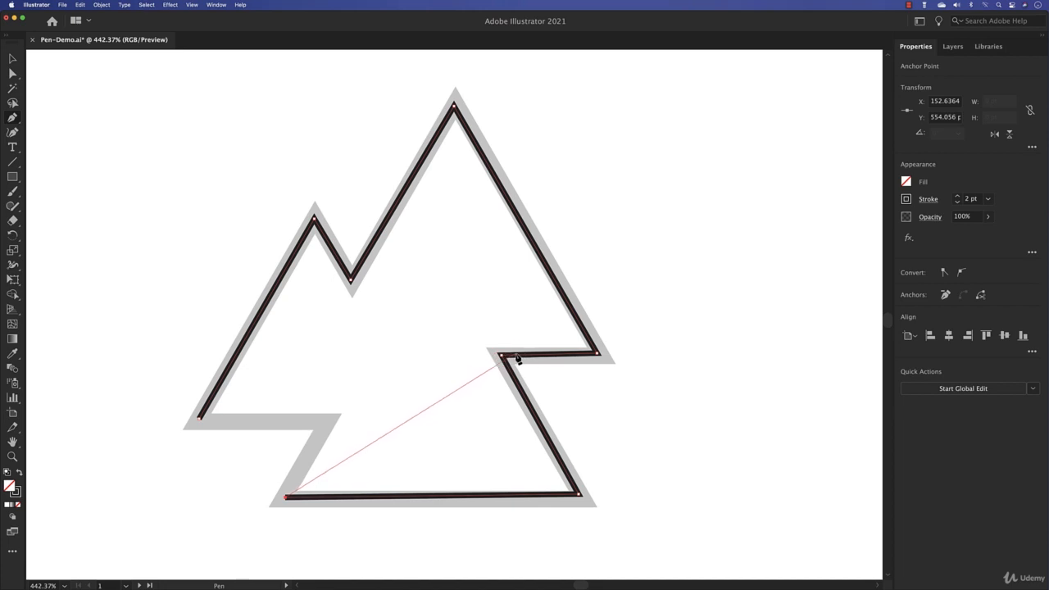
Try removing the anchor point at the right branch tip and adding one midway along that branch's lower edge, undoing each change.
click(597, 355)
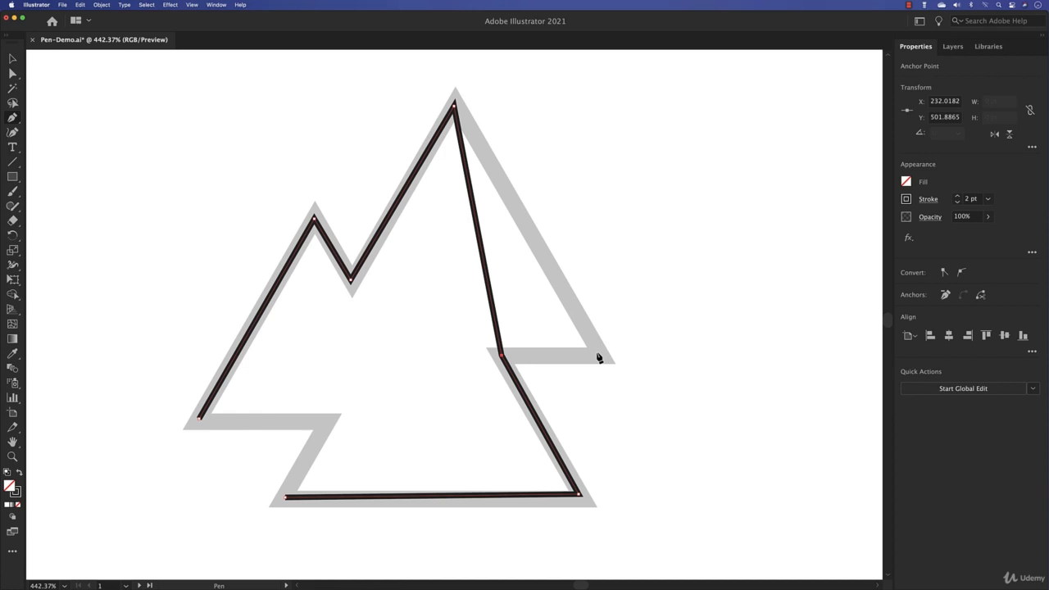
key(cmd+z)
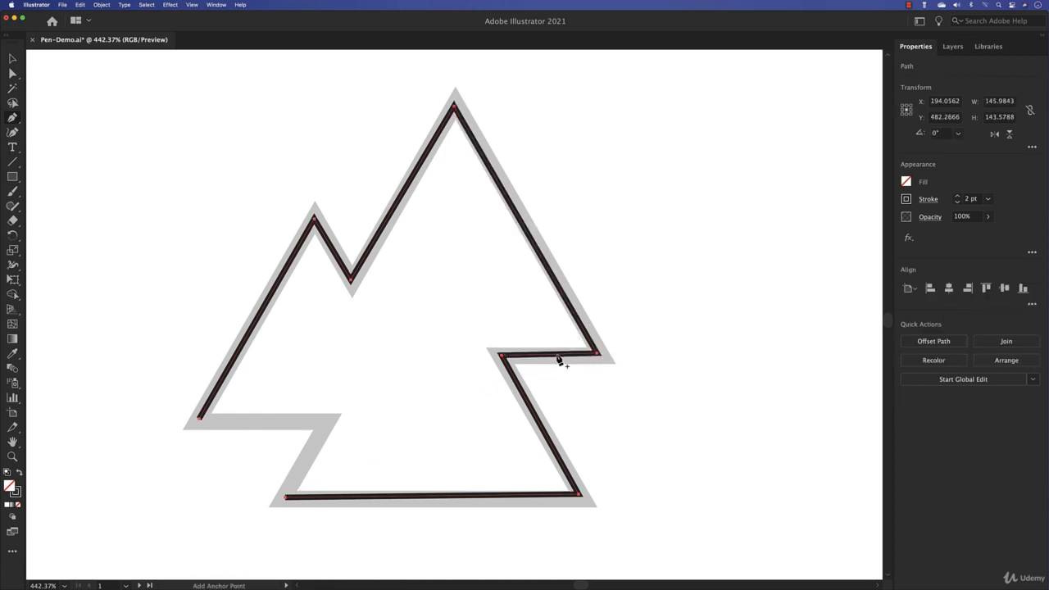
click(558, 356)
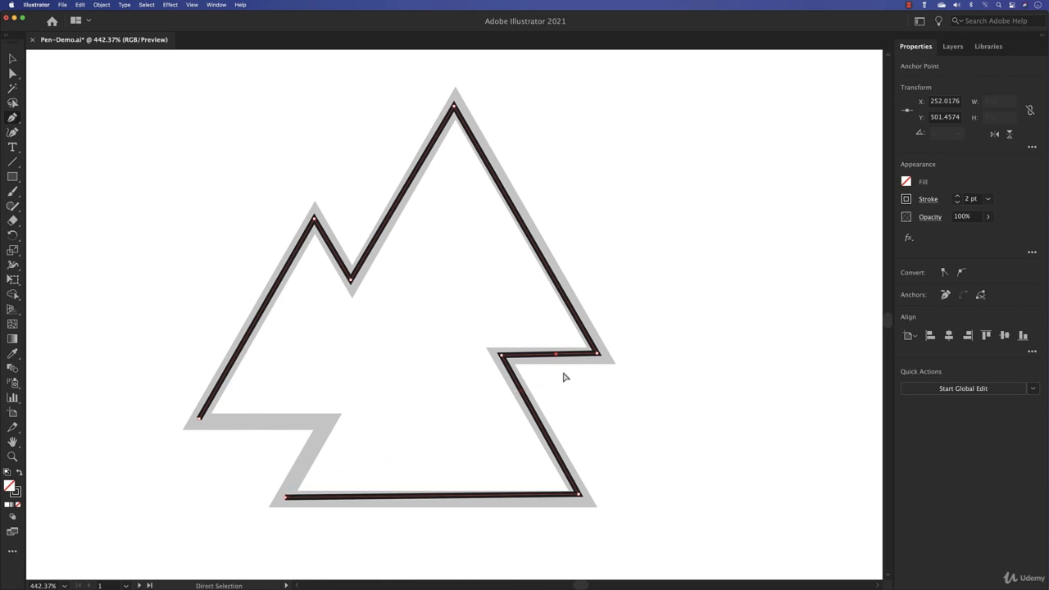
key(cmd+z)
key(Escape)
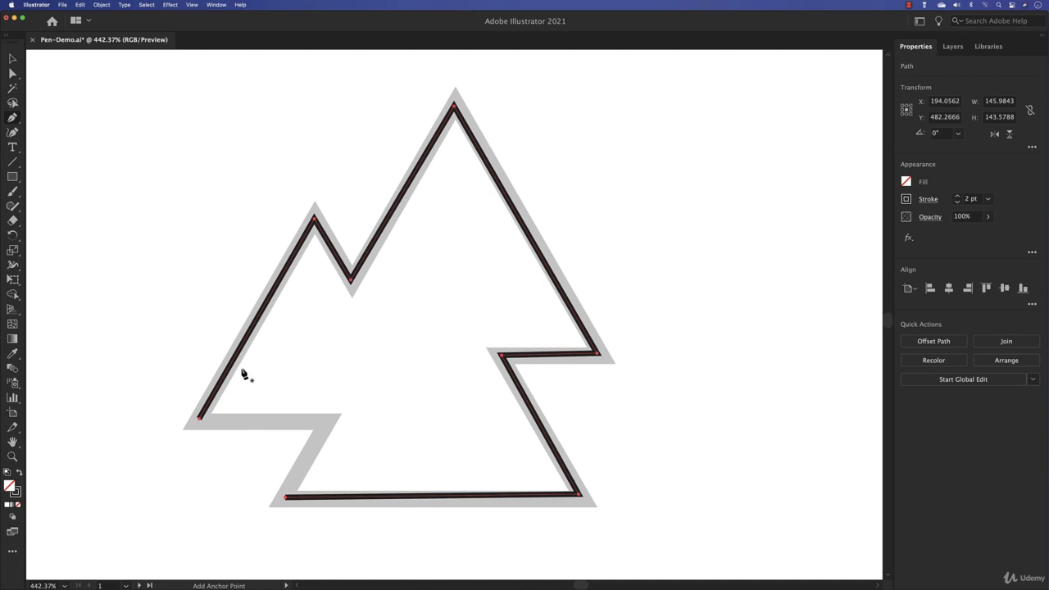
Resume the path from the left branch tip to the lower-left inner corner and join it to the base's left corner to close the outline.
click(200, 419)
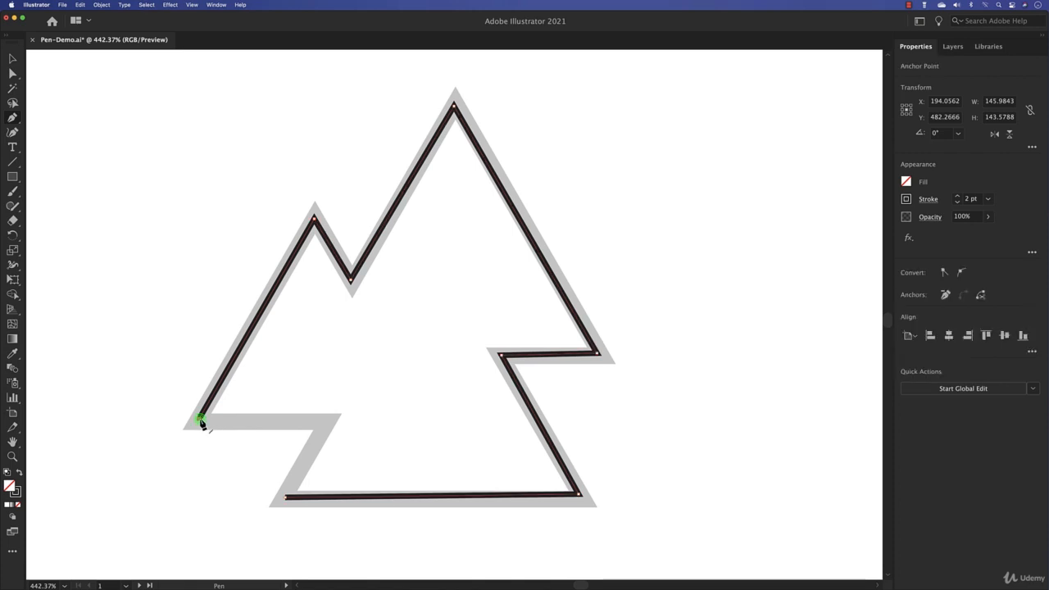
click(322, 421)
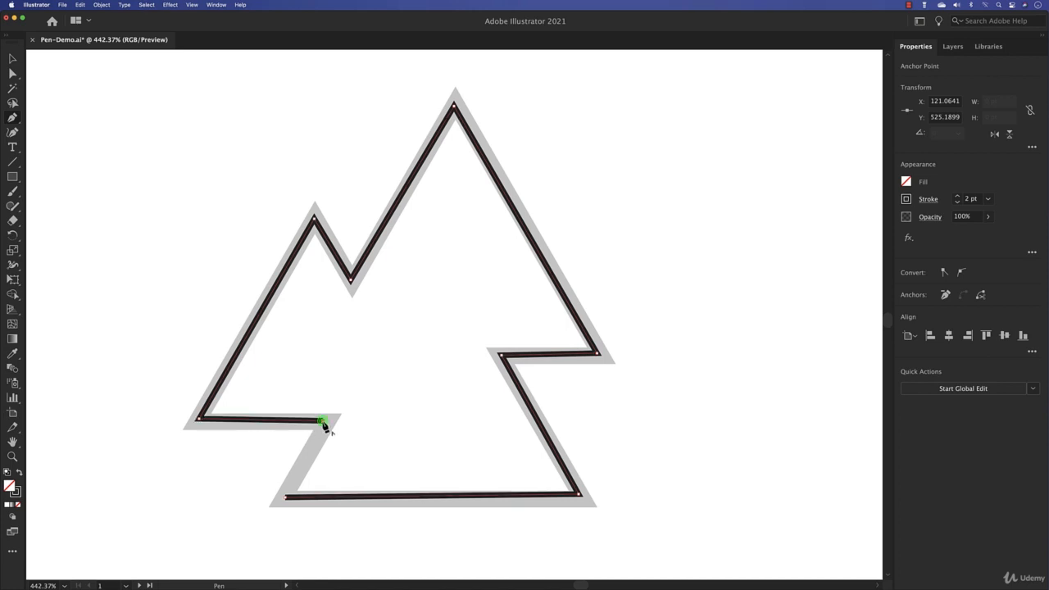
key(Escape)
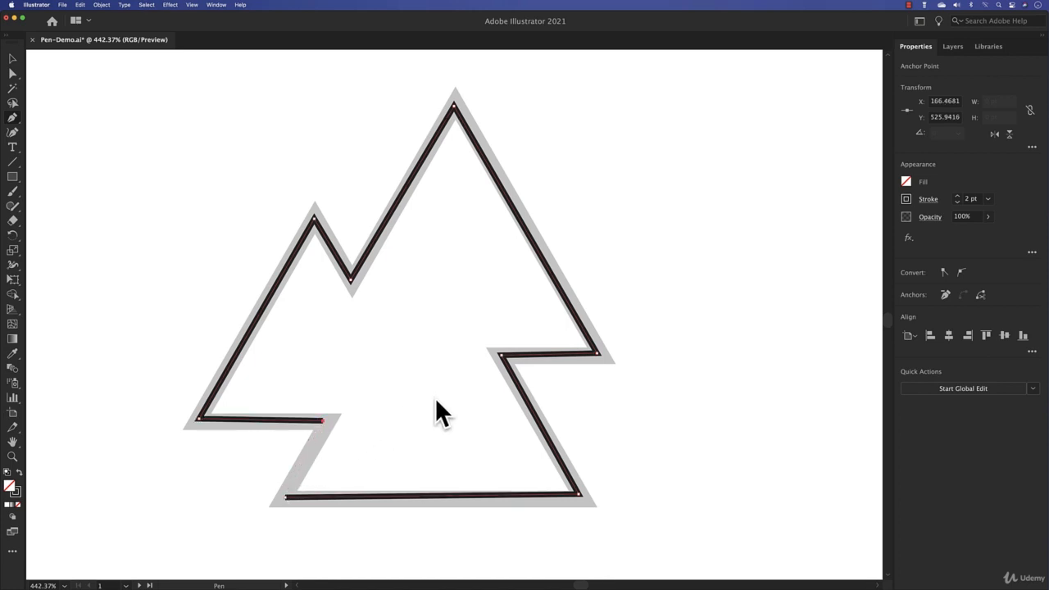
click(285, 497)
click(324, 423)
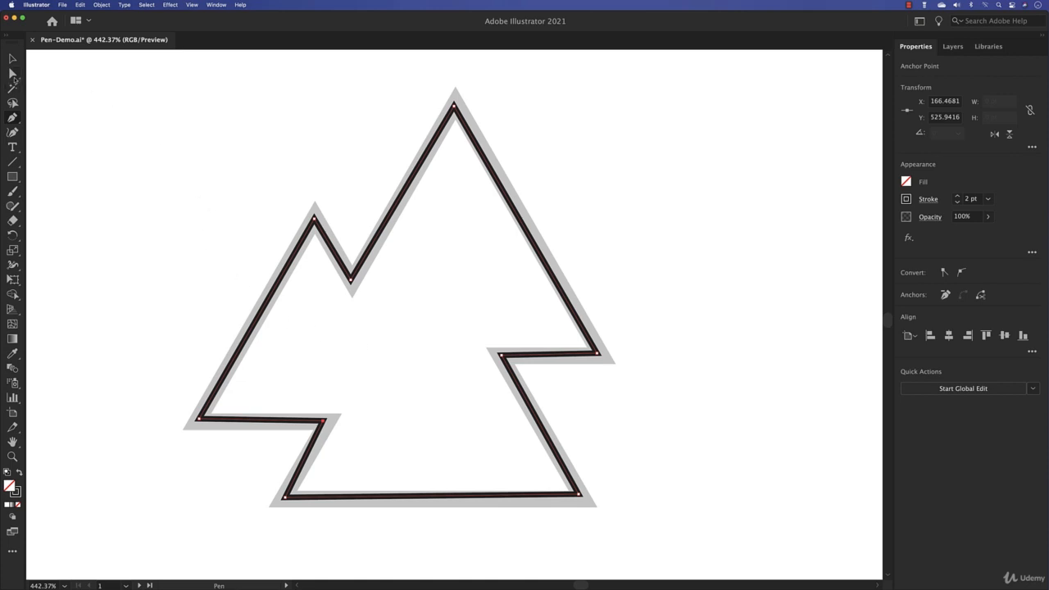
Nudge the inner left corner, left tip, both base corners and right branch tip with Direct Selection to center the path on the template.
click(13, 74)
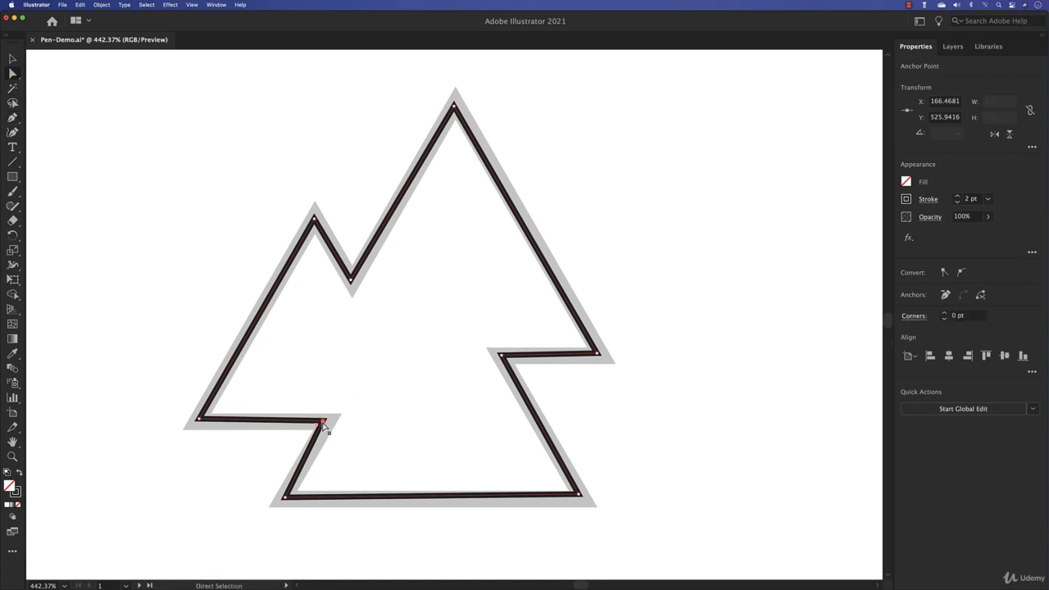
drag(322, 424, 330, 423)
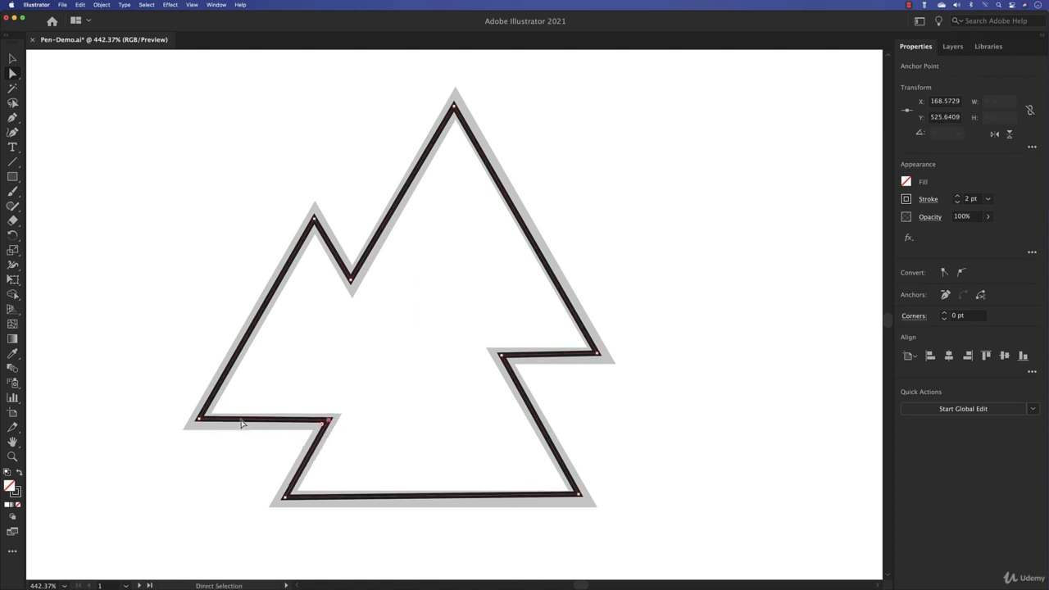
click(200, 421)
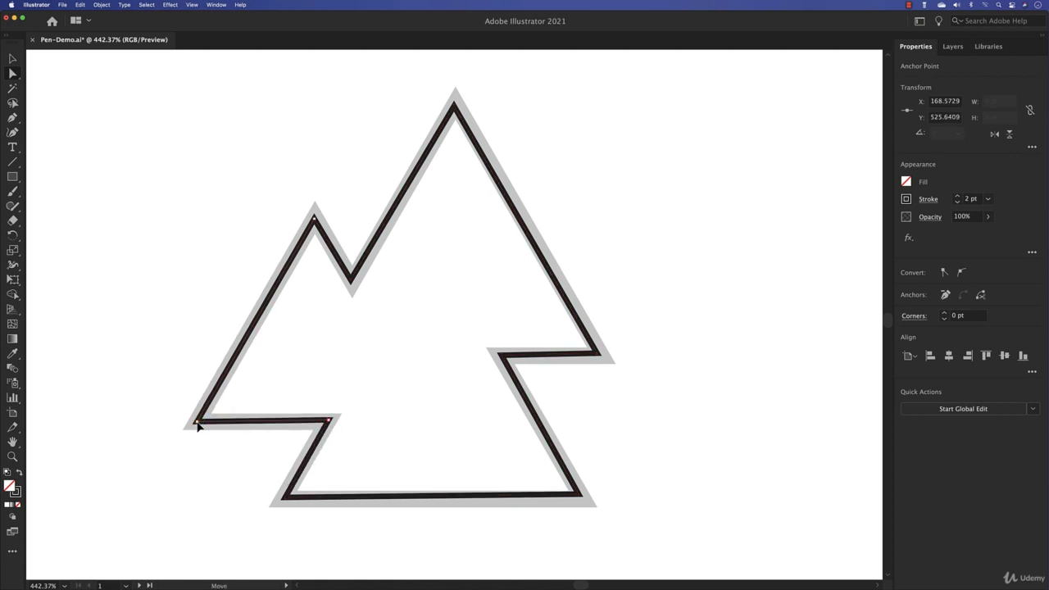
click(284, 499)
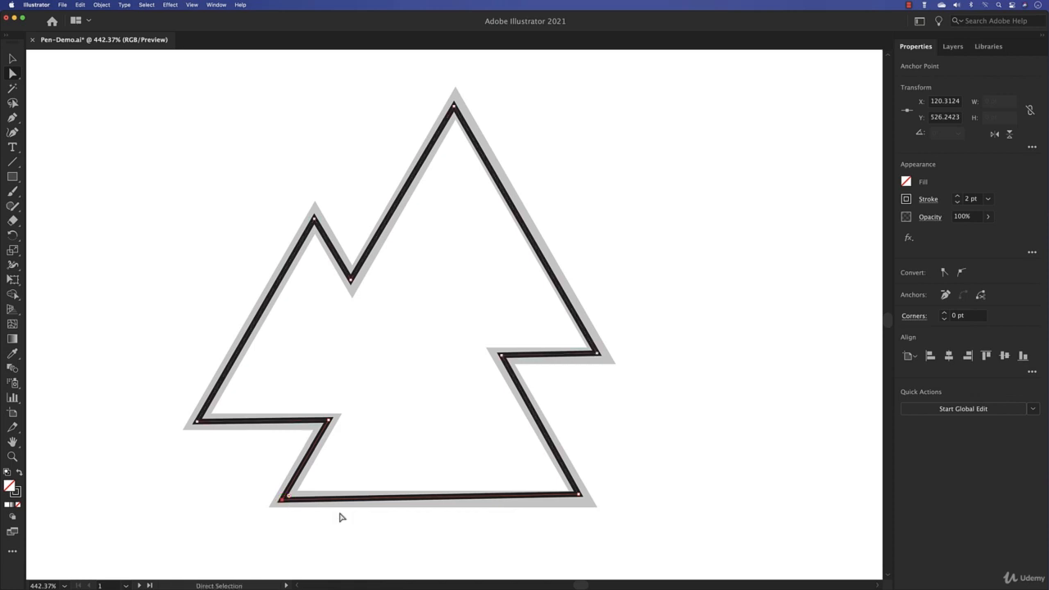
drag(580, 495, 583, 499)
drag(599, 358, 604, 359)
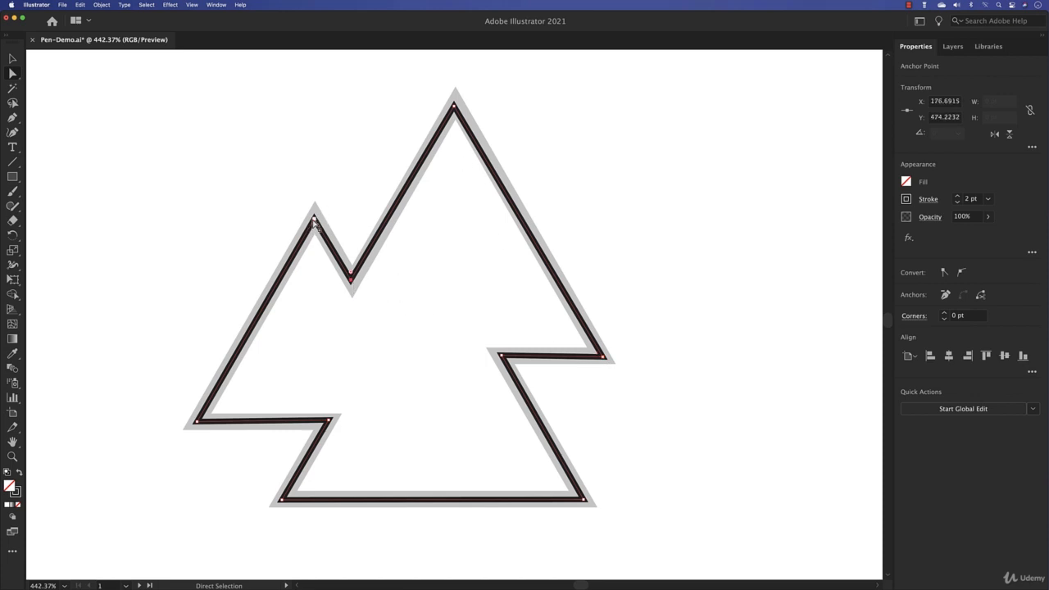
Try rounding the small left peak by about 15.3 pt and the top peak by about 34.8 pt, and undo both roundings.
click(314, 219)
click(314, 219)
drag(314, 227, 314, 353)
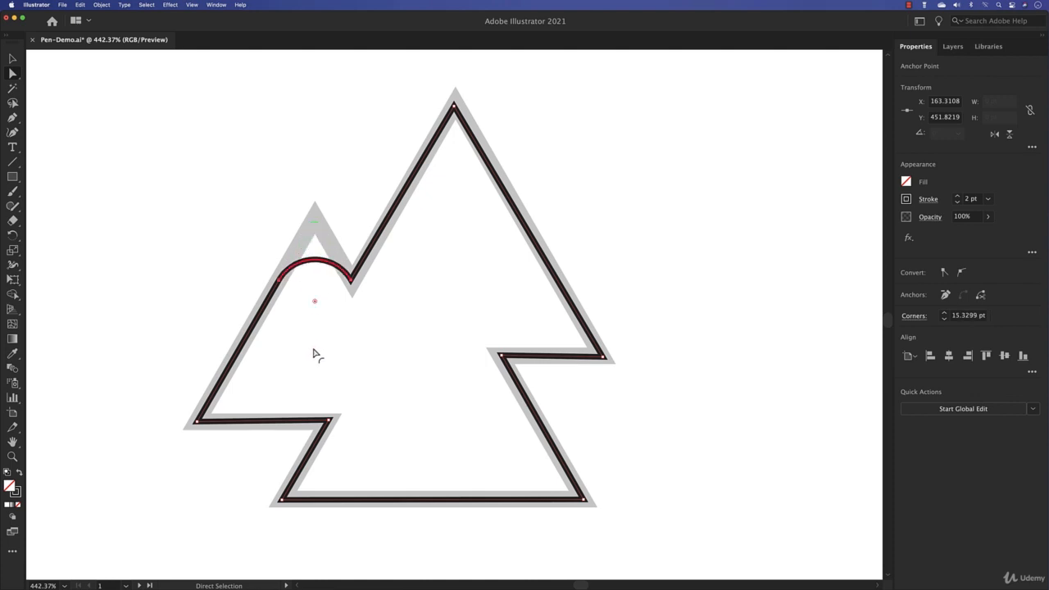
click(454, 110)
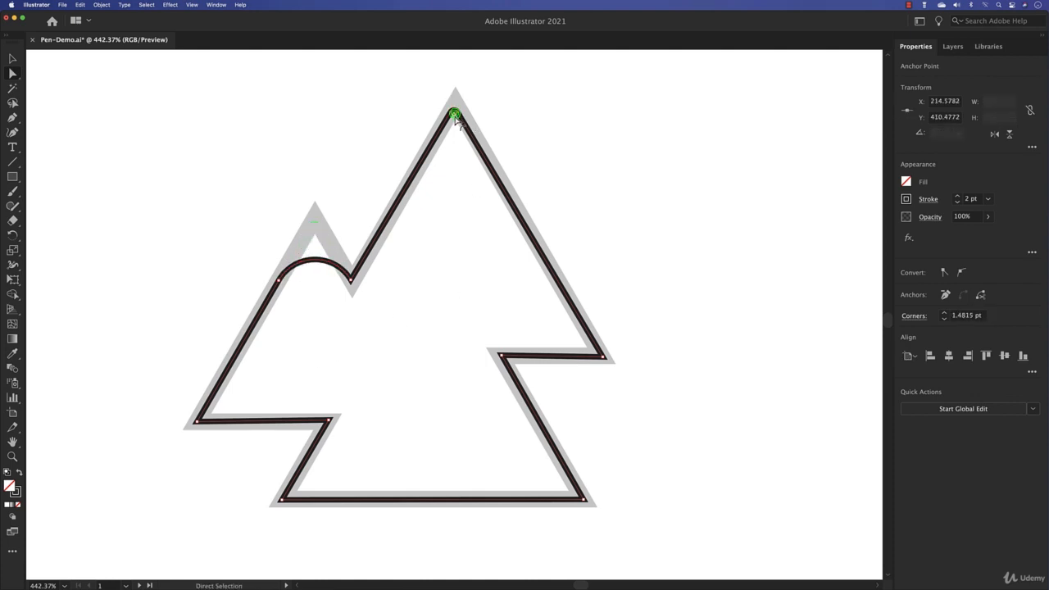
drag(455, 115, 450, 294)
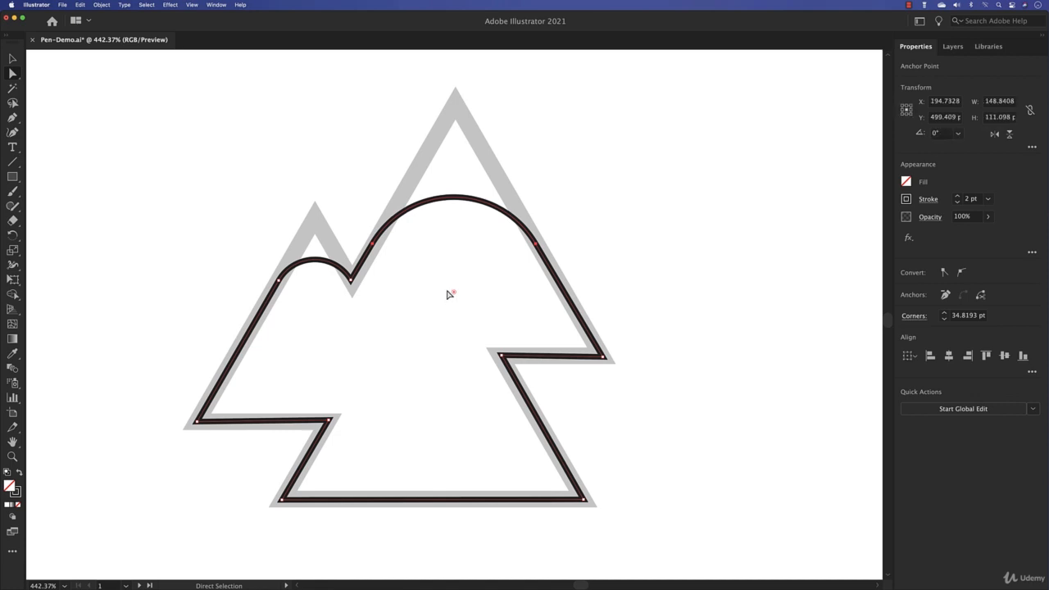
key(super+z)
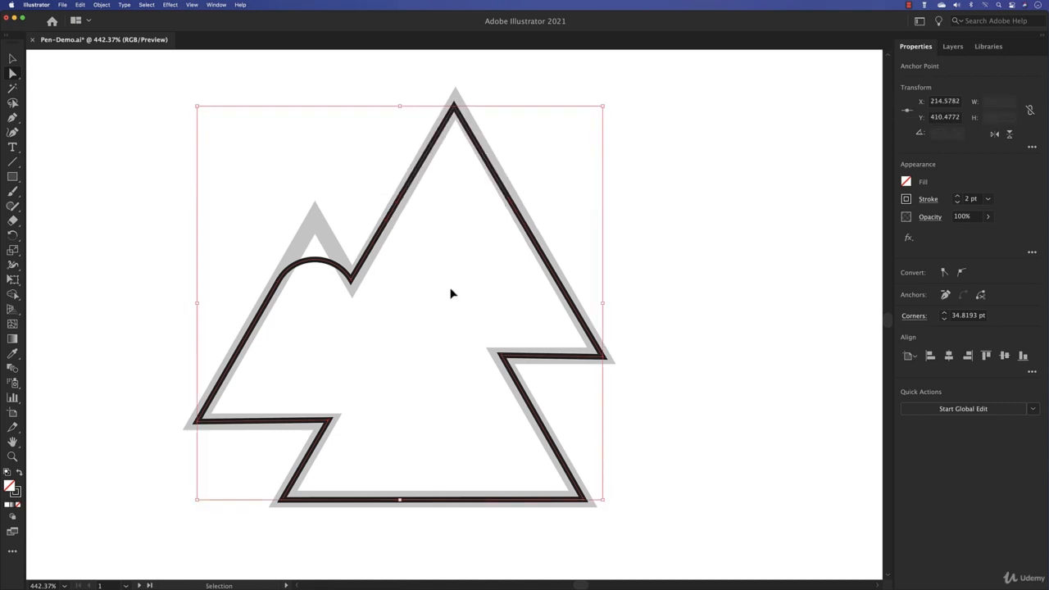
key(super+z)
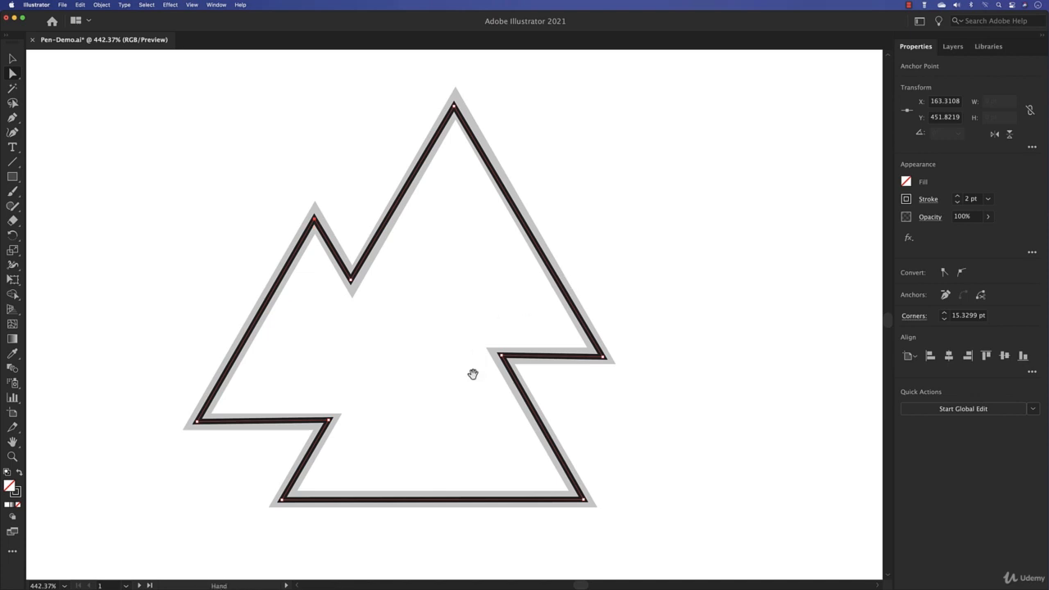
Draw a curved practice segment with the Pen tool beside the ghost's upper right edge.
drag(473, 369, 435, 218)
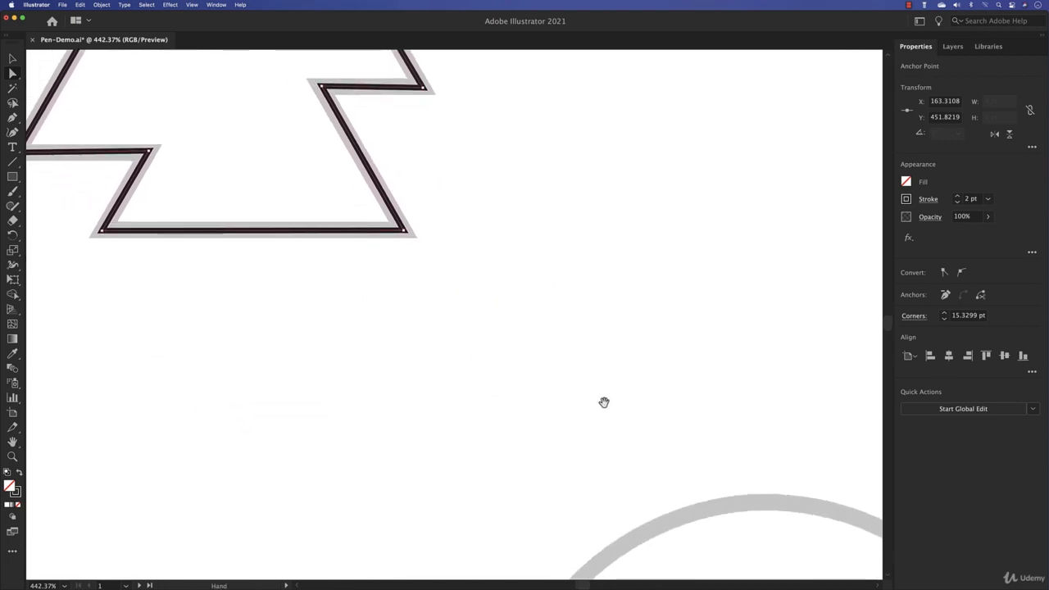
drag(604, 401, 319, 82)
drag(487, 347, 442, 242)
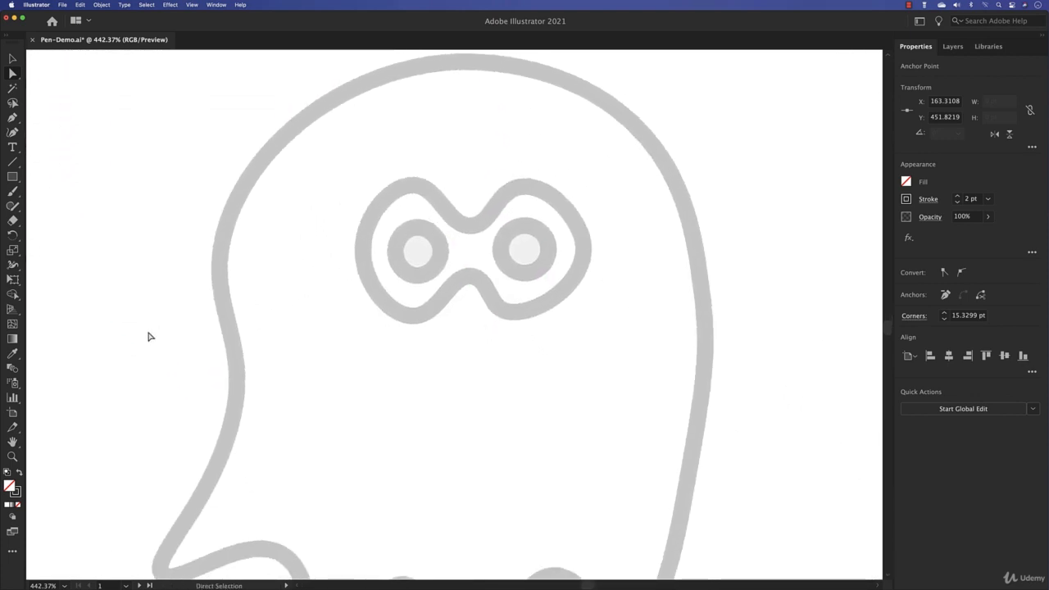
key(super+space)
drag(505, 348, 493, 351)
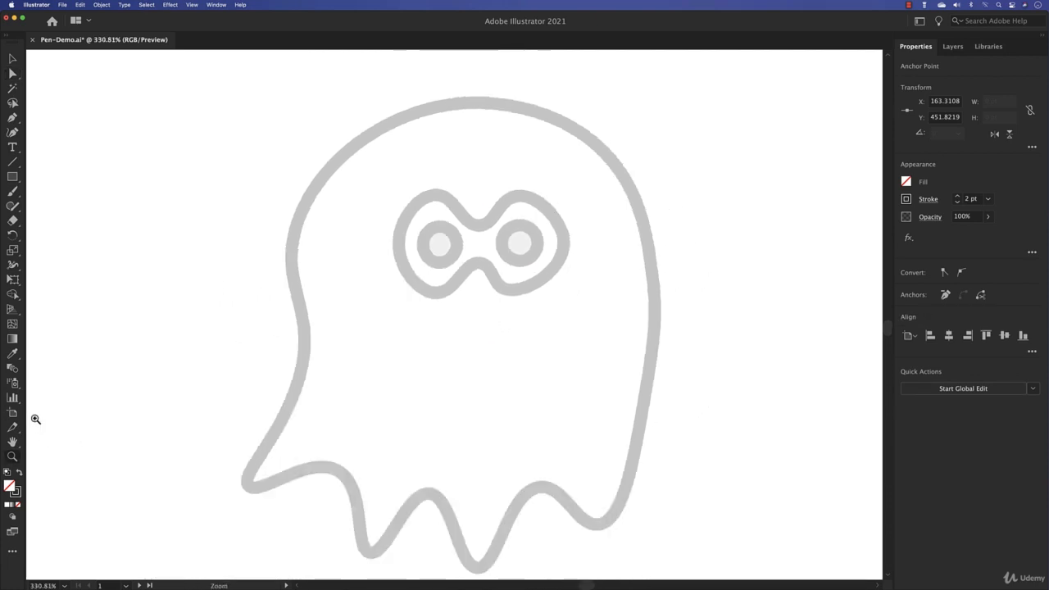
click(12, 119)
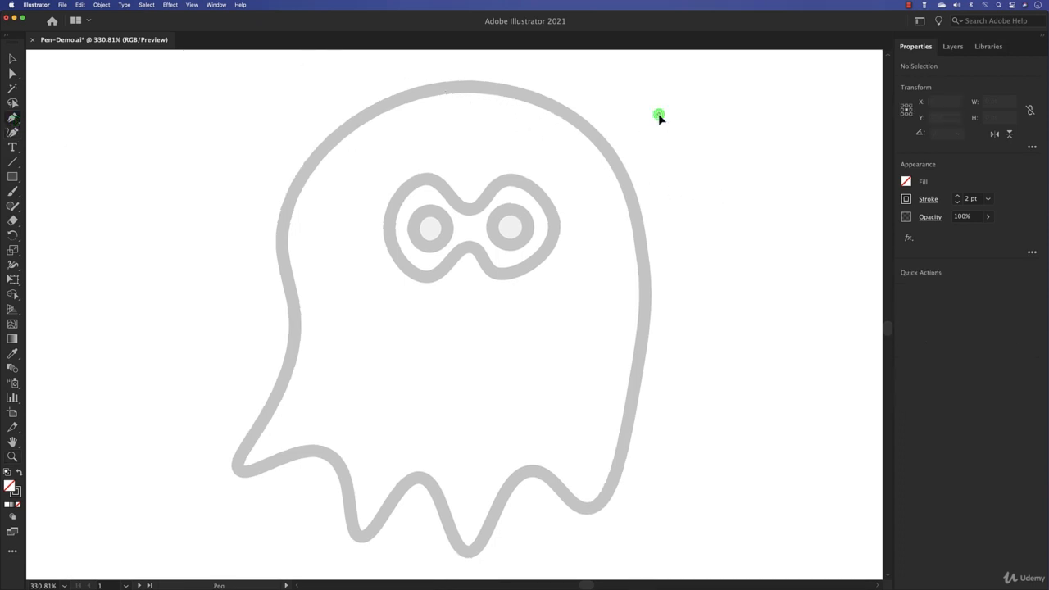
drag(658, 113, 687, 133)
mouse_move(686, 116)
mouse_down()
mouse_move(686, 159)
mouse_move(687, 115)
mouse_up()
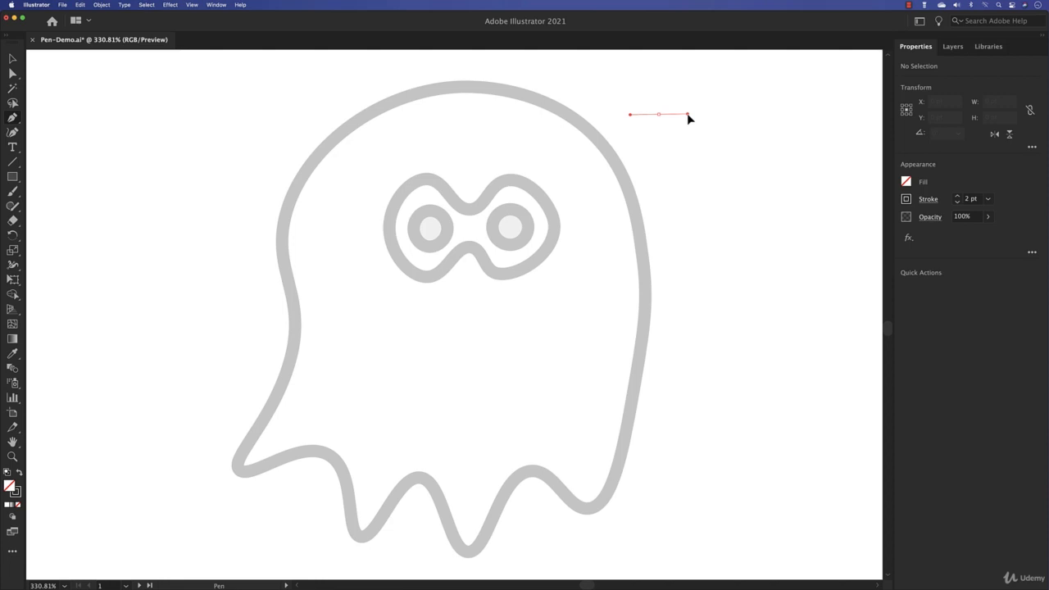
drag(688, 115, 688, 117)
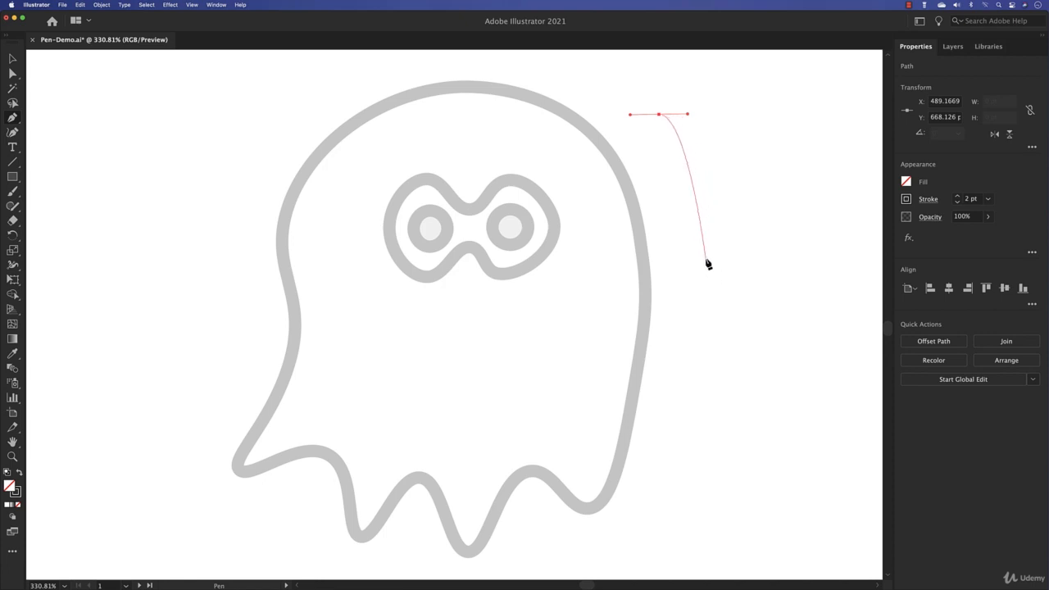
mouse_move(705, 255)
mouse_down()
mouse_move(696, 297)
mouse_move(740, 284)
mouse_move(700, 304)
mouse_move(703, 391)
mouse_move(706, 283)
mouse_move(702, 291)
mouse_up()
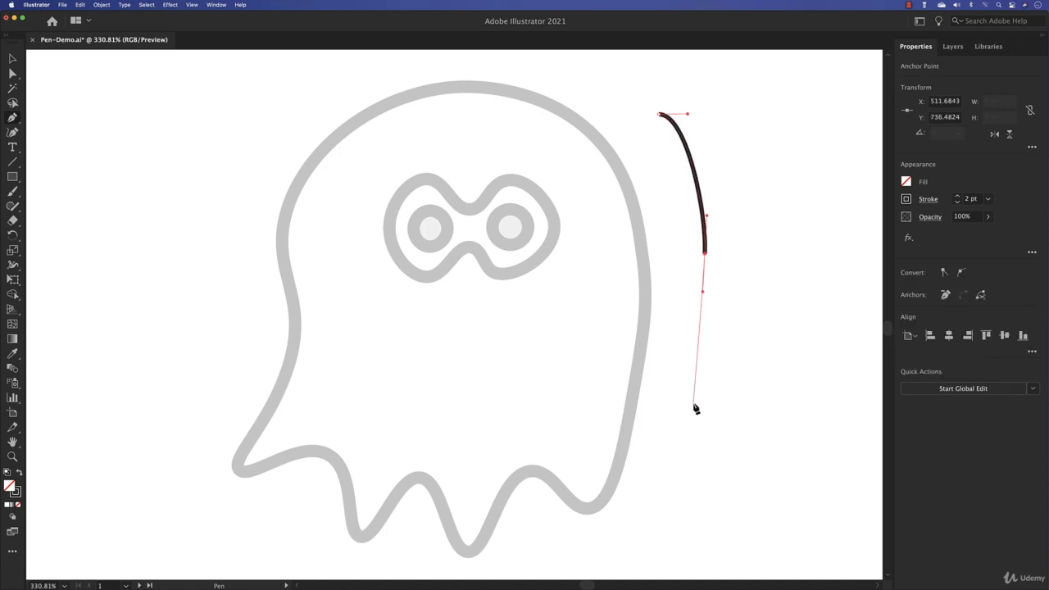
Extend the practice path with three more curved segments looping across the ghost's right edge, and delete the whole path.
drag(601, 354, 542, 331)
mouse_move(647, 210)
mouse_down()
mouse_move(667, 206)
mouse_move(661, 175)
mouse_move(604, 164)
mouse_move(594, 205)
mouse_up()
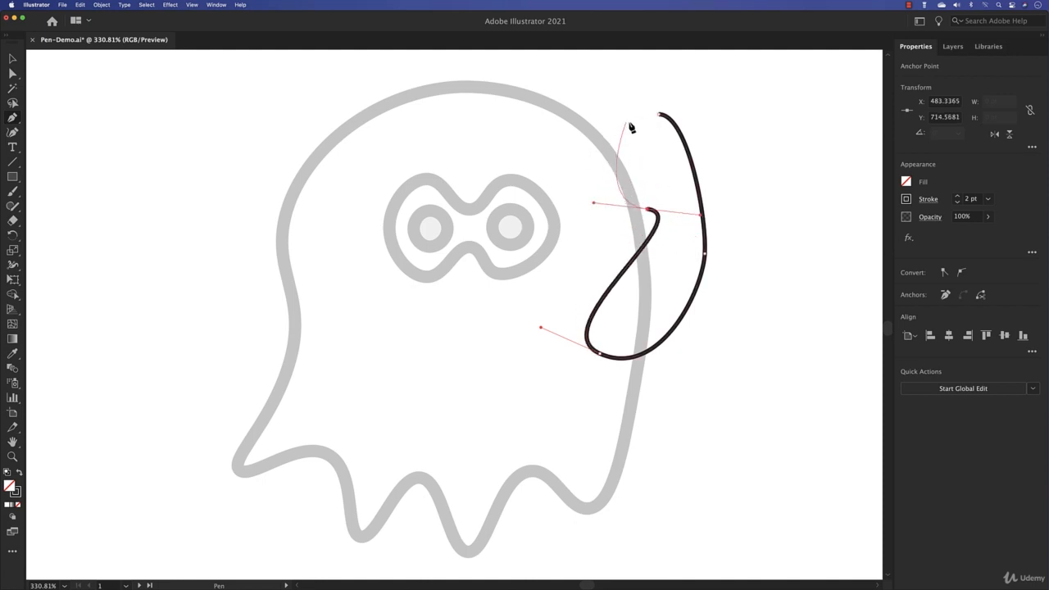
drag(632, 124, 608, 119)
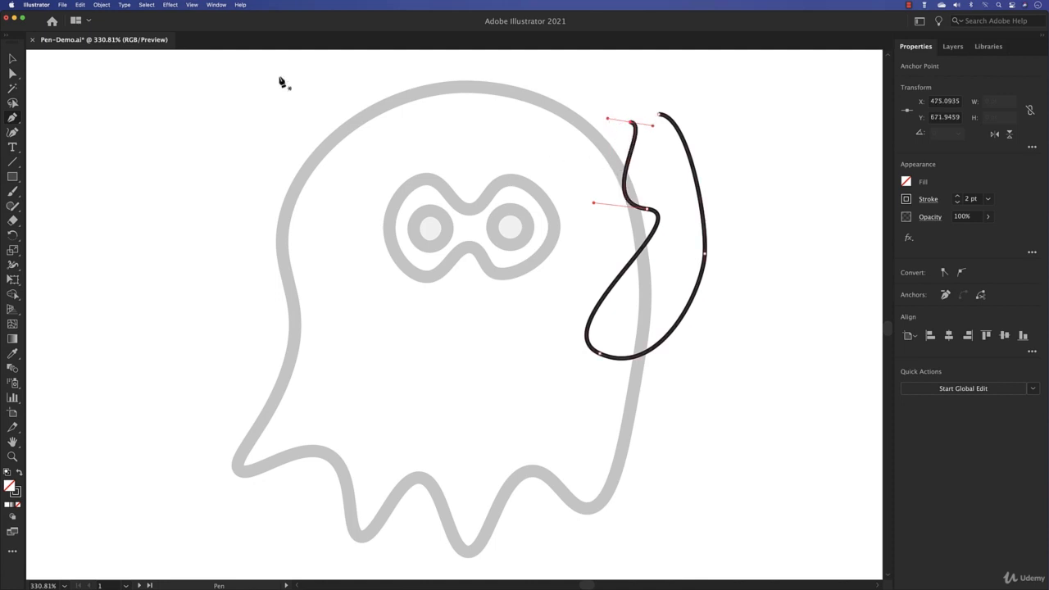
key(v)
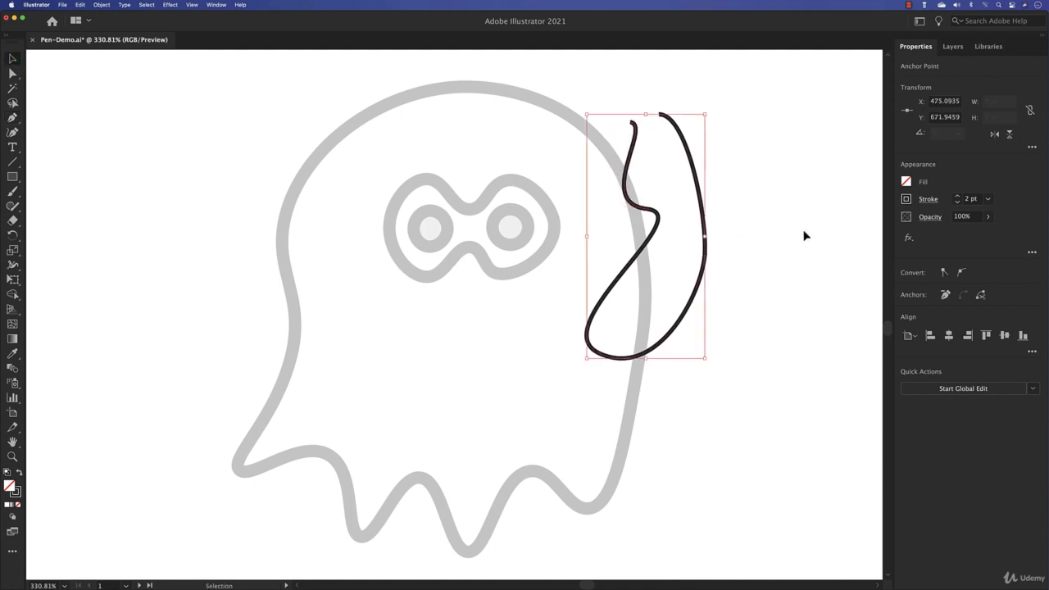
key(Delete)
key(Delete)
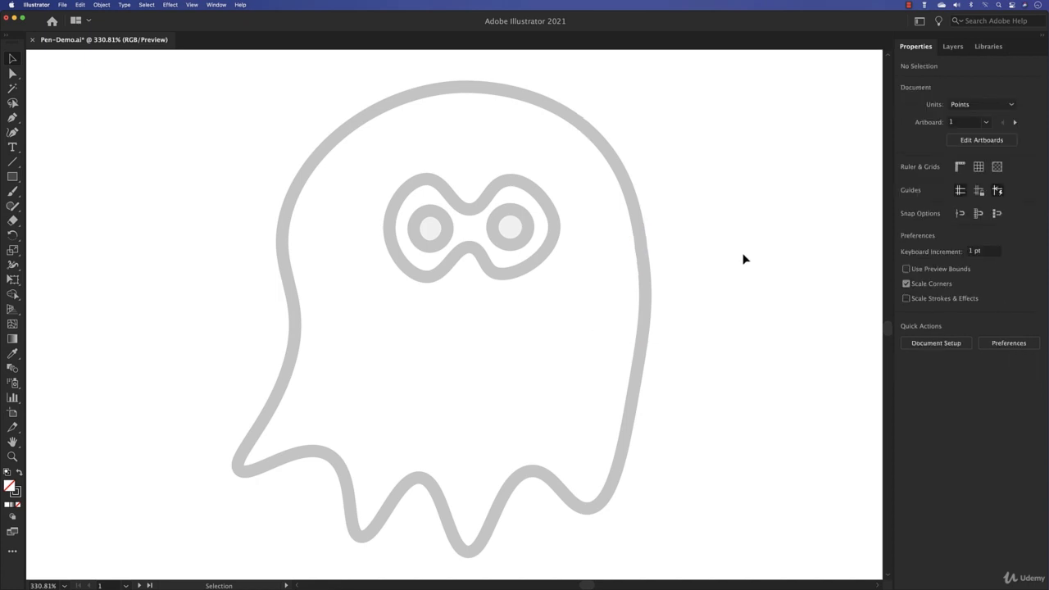
Start the ghost outline with the Pen tool, placing smooth anchors at the head's top, the right side and the lower-right tip.
click(13, 119)
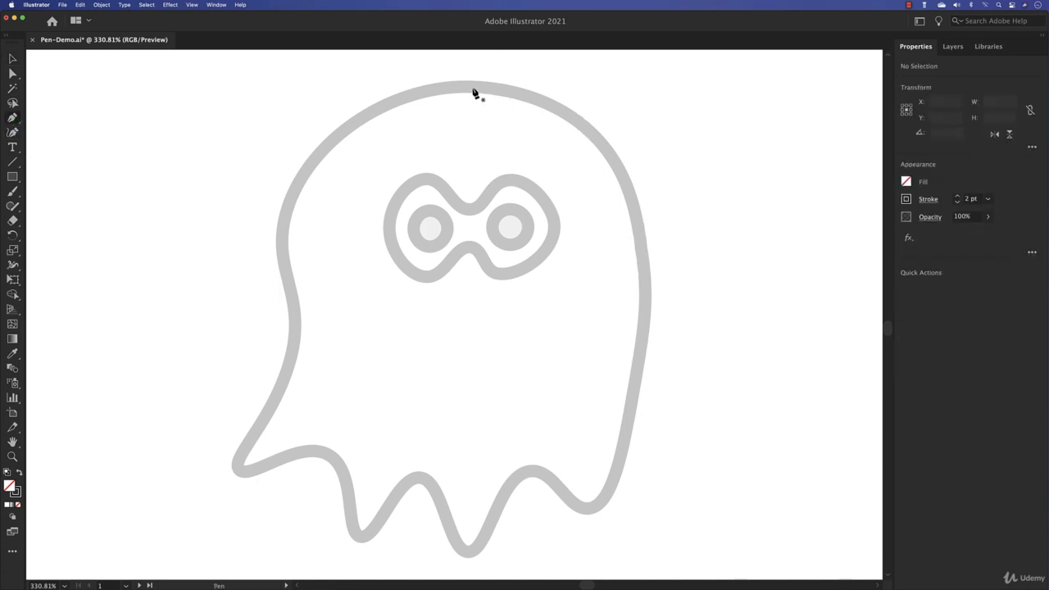
drag(473, 86, 554, 92)
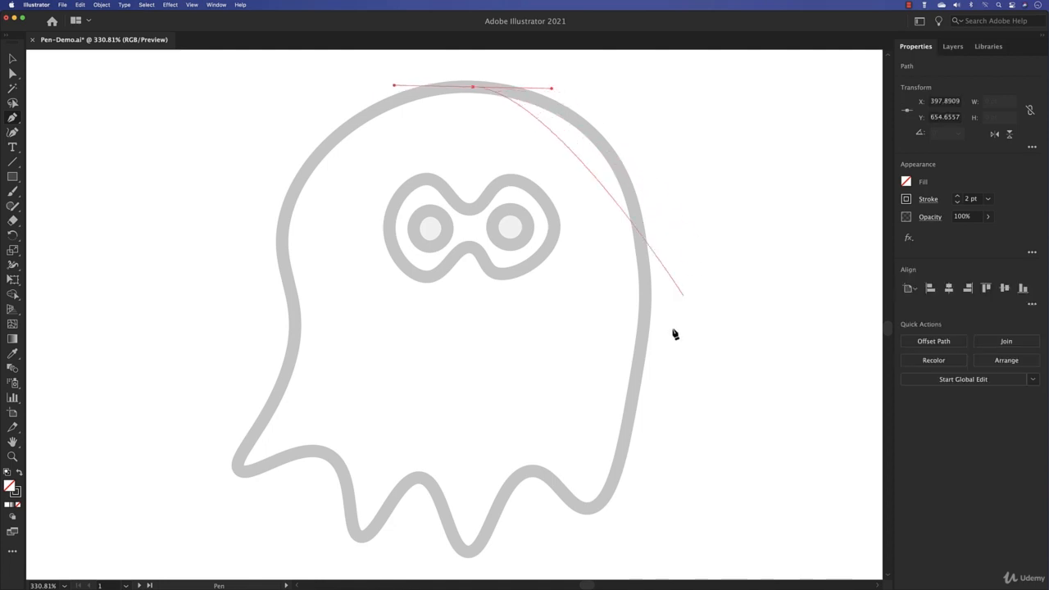
click(645, 279)
drag(645, 279, 644, 413)
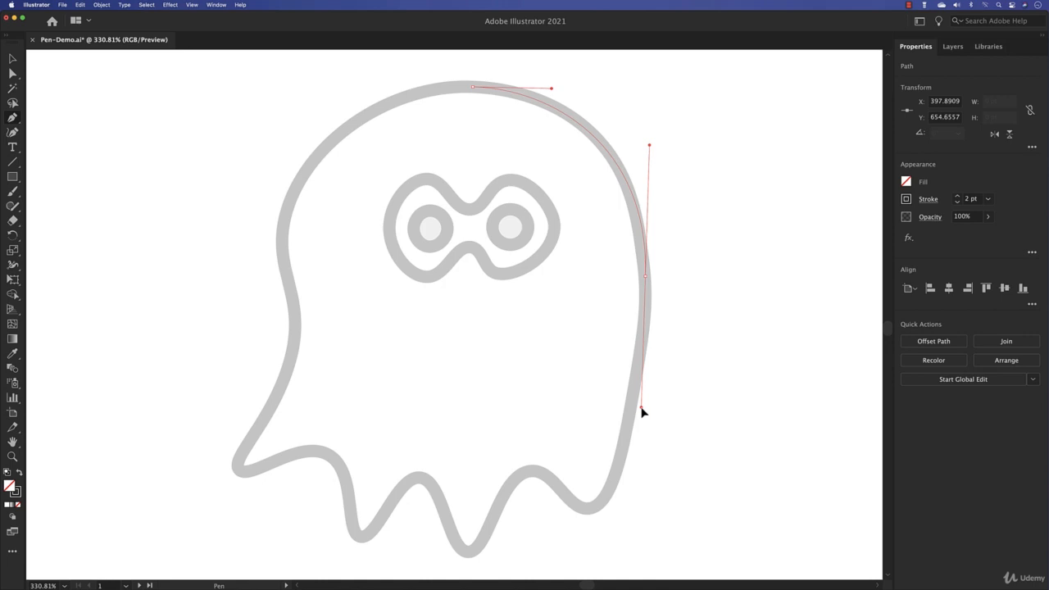
drag(642, 412, 640, 413)
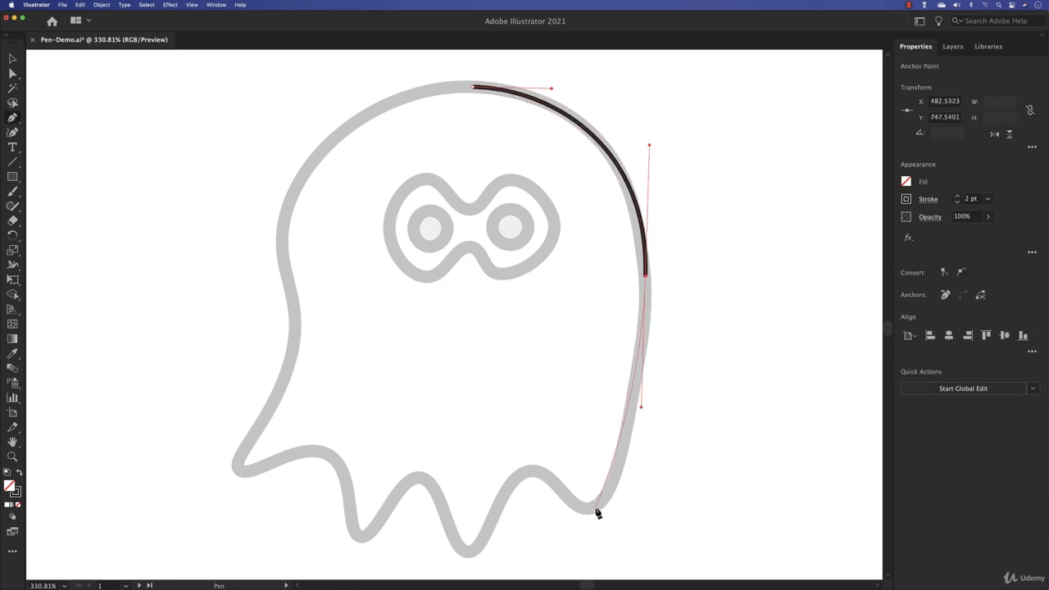
drag(596, 507, 575, 517)
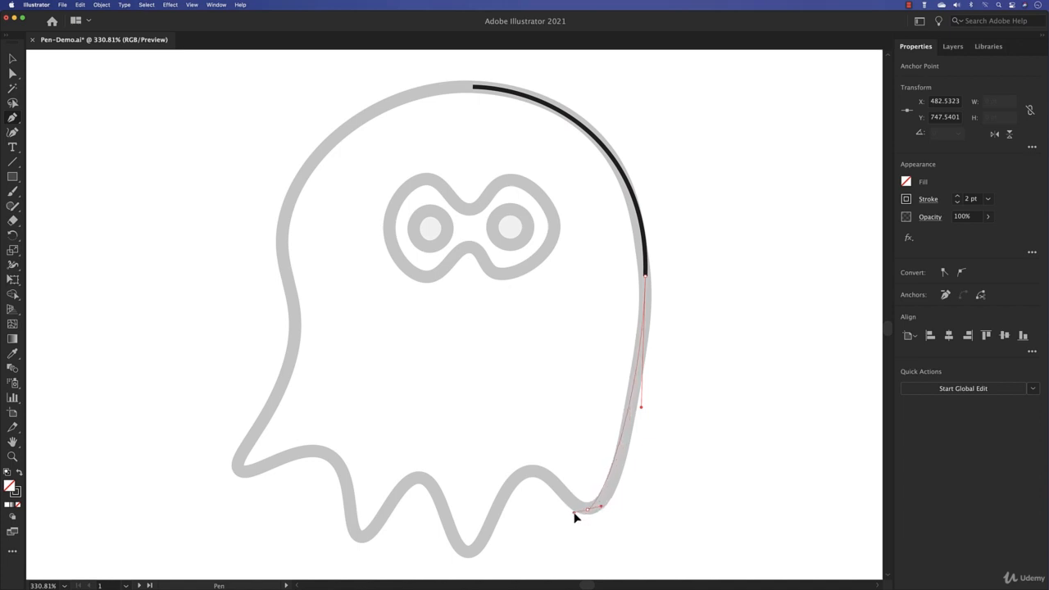
drag(575, 516, 564, 513)
Trace the ghost's wavy hem from the lower-right tip to the far-left tail tip with smooth anchors at the crests and troughs.
drag(534, 469, 515, 469)
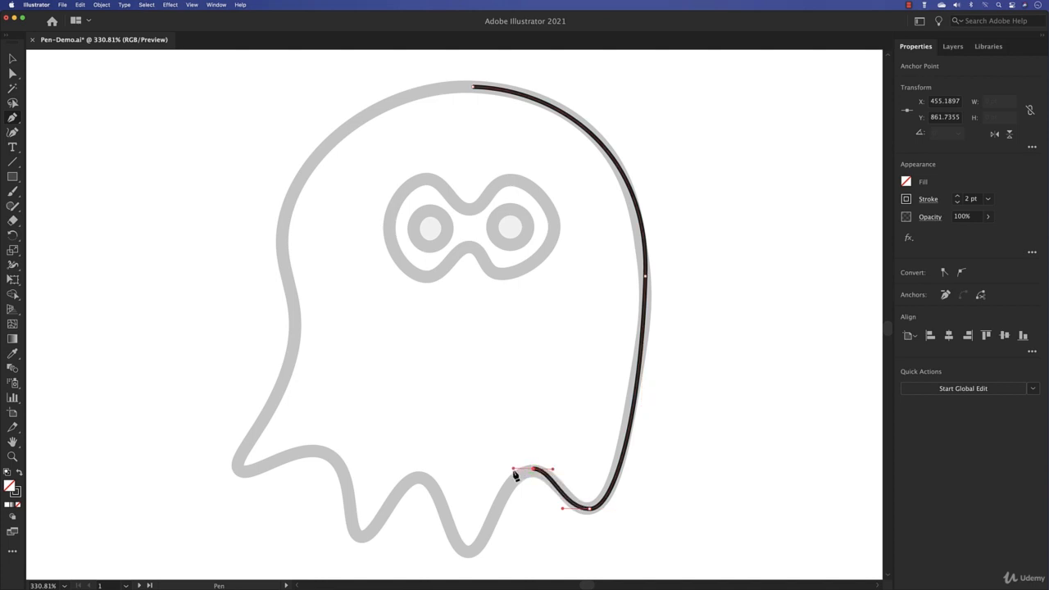
drag(469, 552, 450, 557)
drag(421, 477, 403, 478)
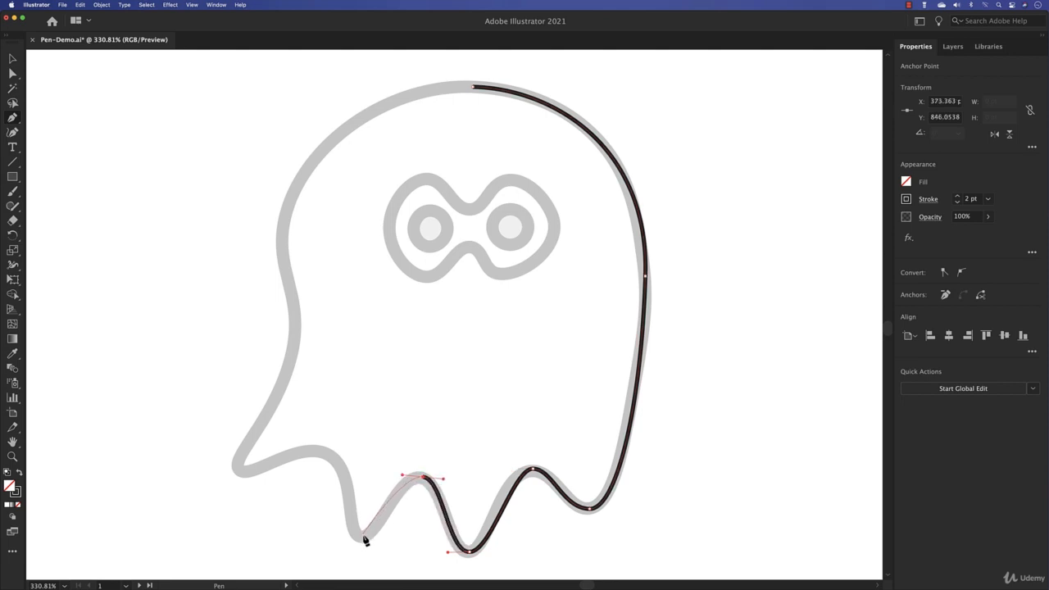
drag(363, 537, 345, 539)
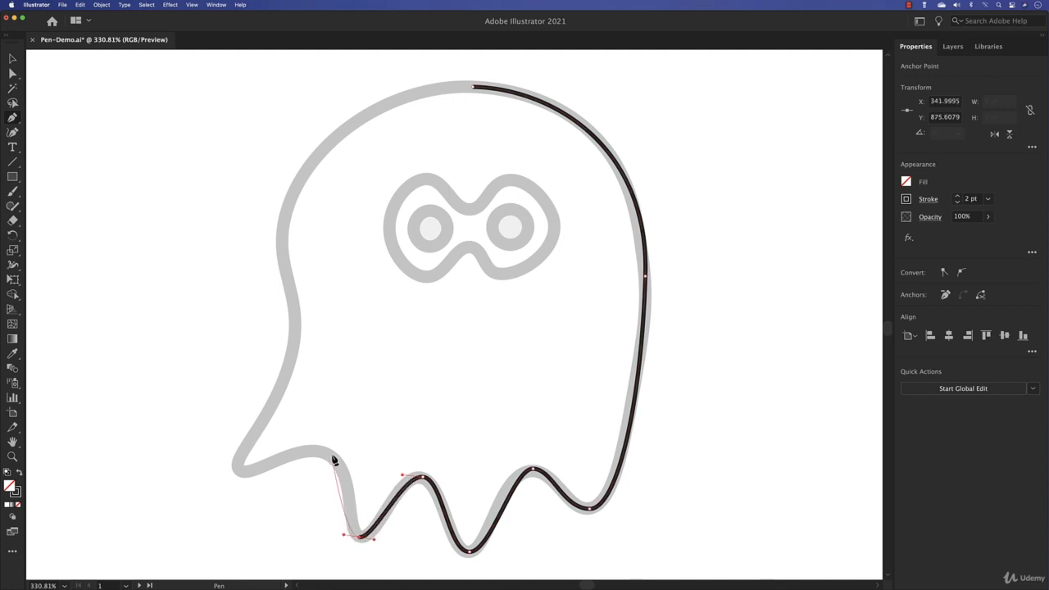
drag(334, 456, 313, 441)
mouse_move(244, 475)
mouse_down()
mouse_move(230, 456)
mouse_move(232, 475)
mouse_up()
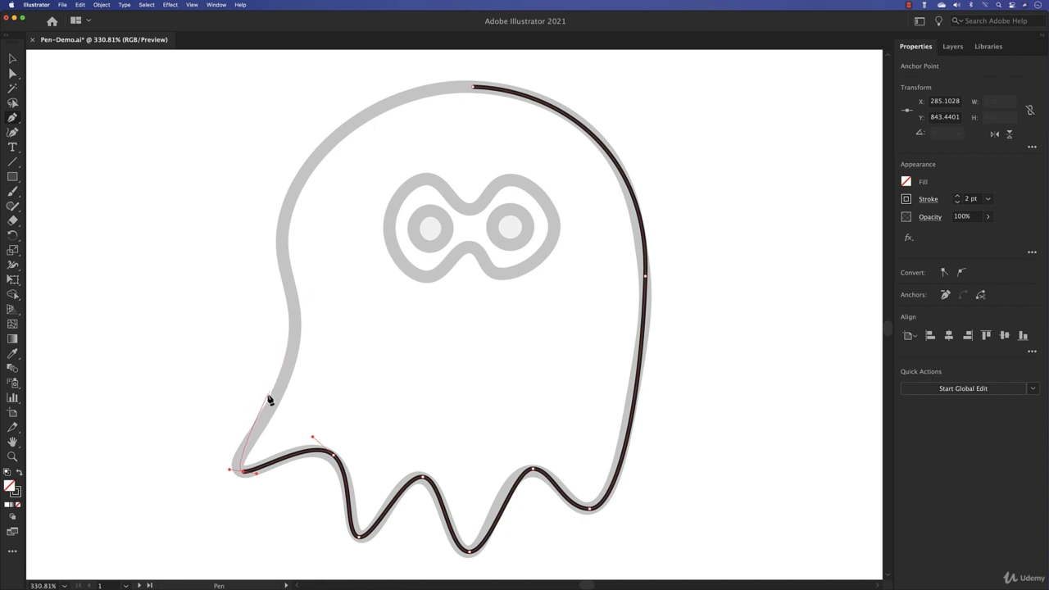
Trace the ghost's left side from the tail tip to the upper-left of the head with three smooth anchors, leaving the path open.
drag(293, 337, 299, 292)
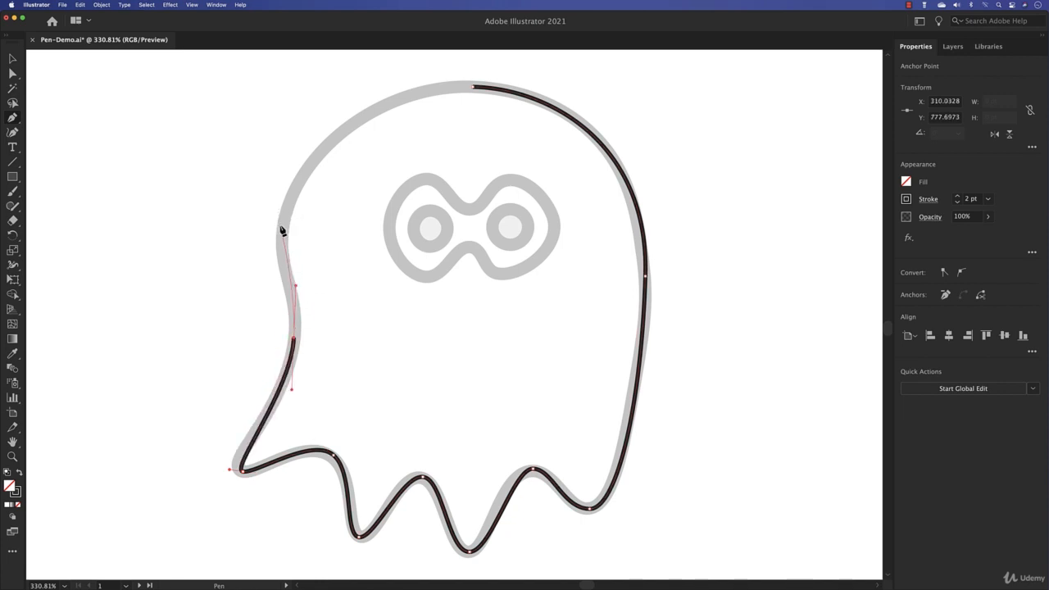
drag(282, 225, 288, 199)
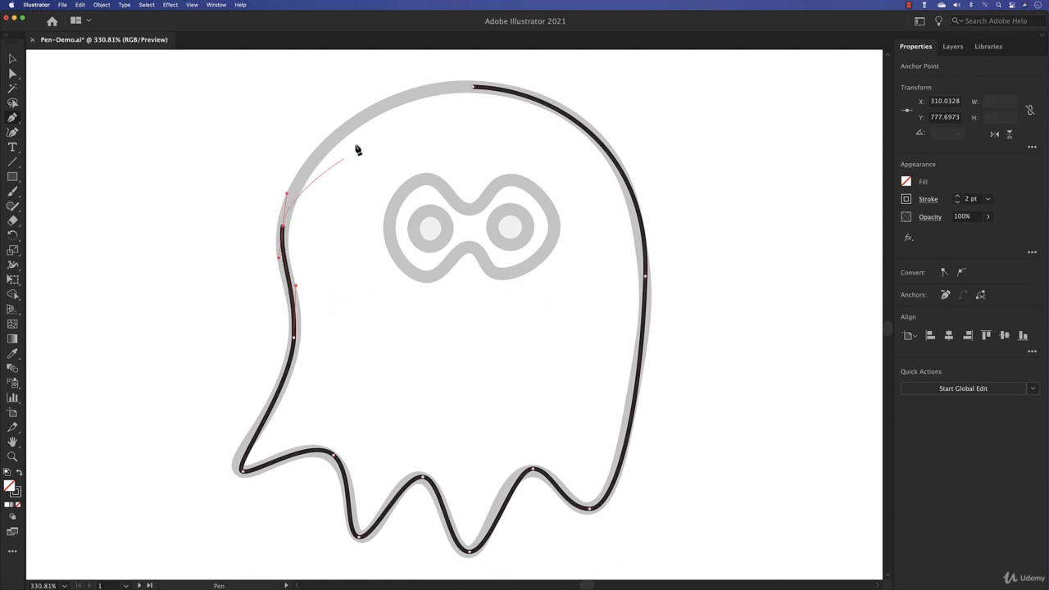
drag(360, 122, 390, 113)
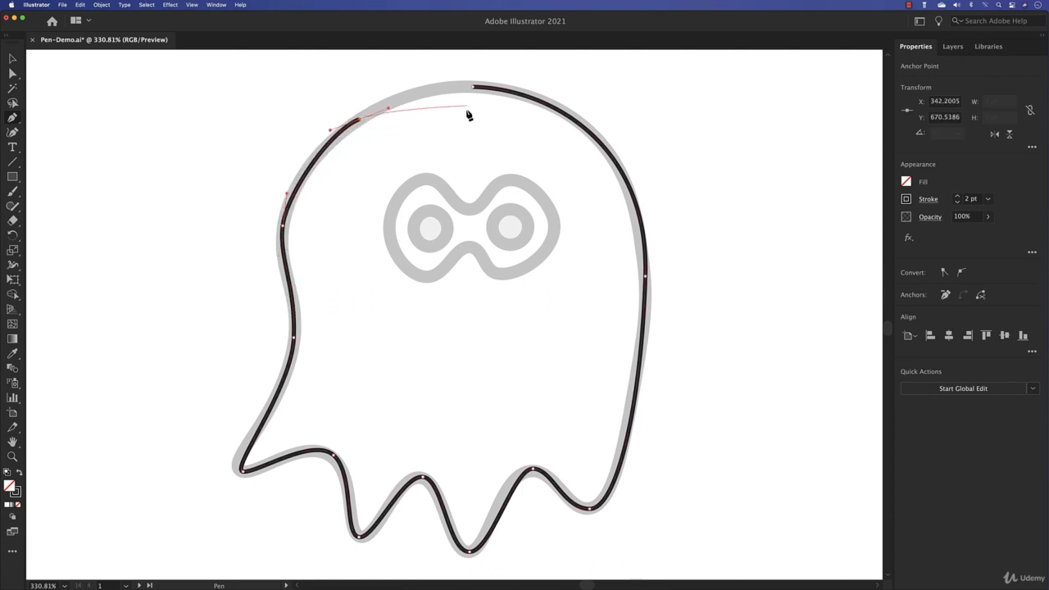
key(Escape)
click(13, 59)
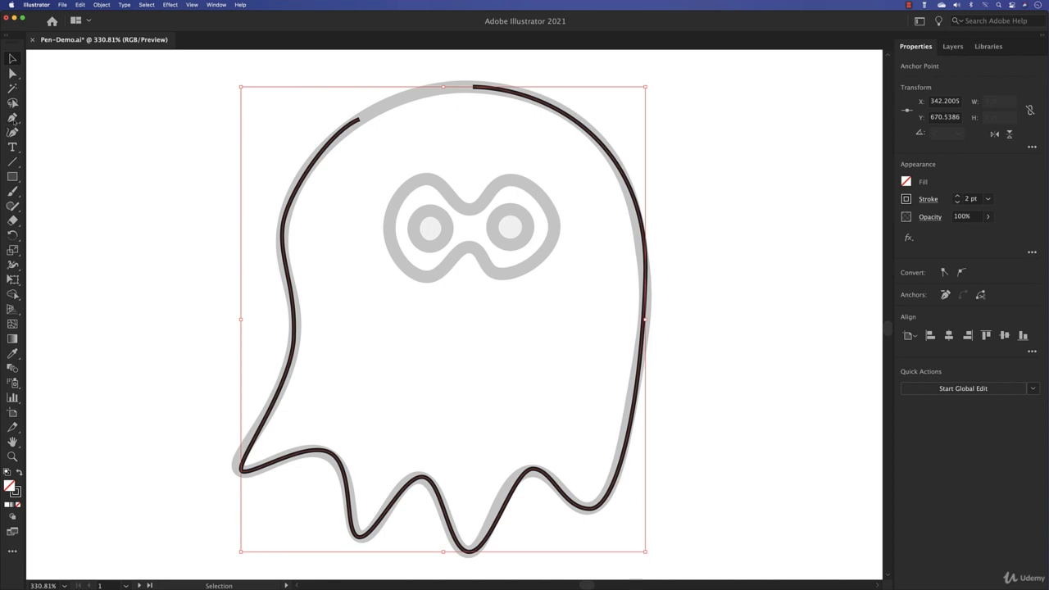
Resume the outline from its endpoint at the head's top and close it at the upper-left endpoint with a curved join.
key(p)
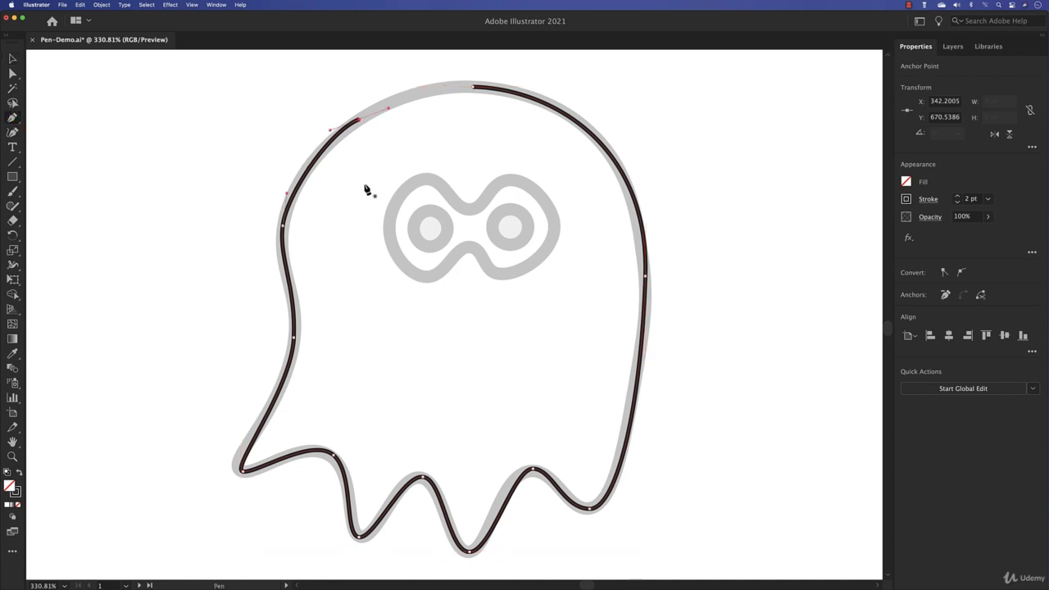
click(473, 87)
drag(475, 89, 436, 92)
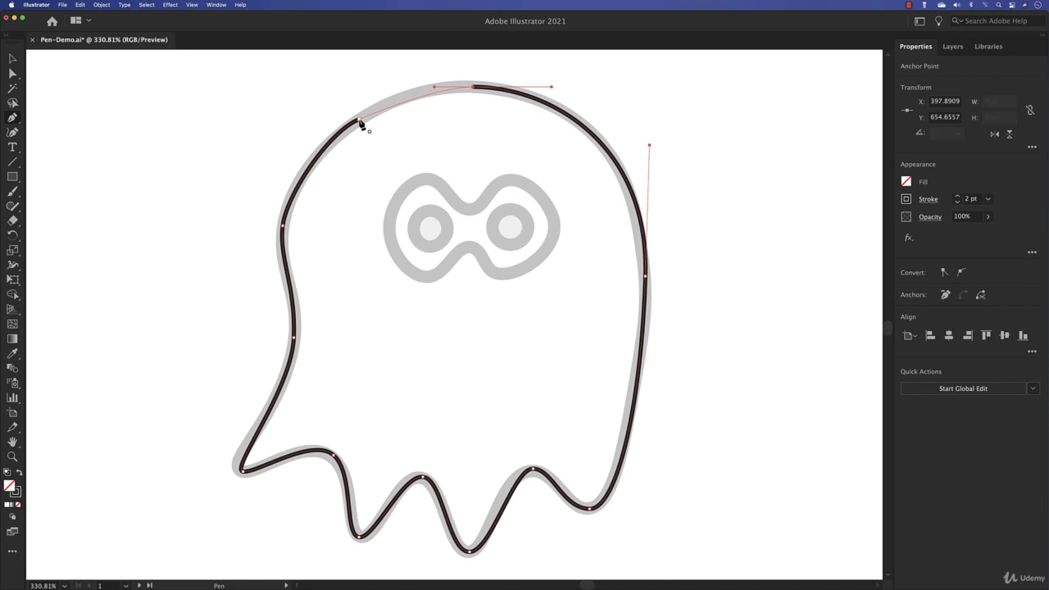
mouse_move(360, 122)
mouse_down()
mouse_move(326, 129)
mouse_move(354, 136)
mouse_up()
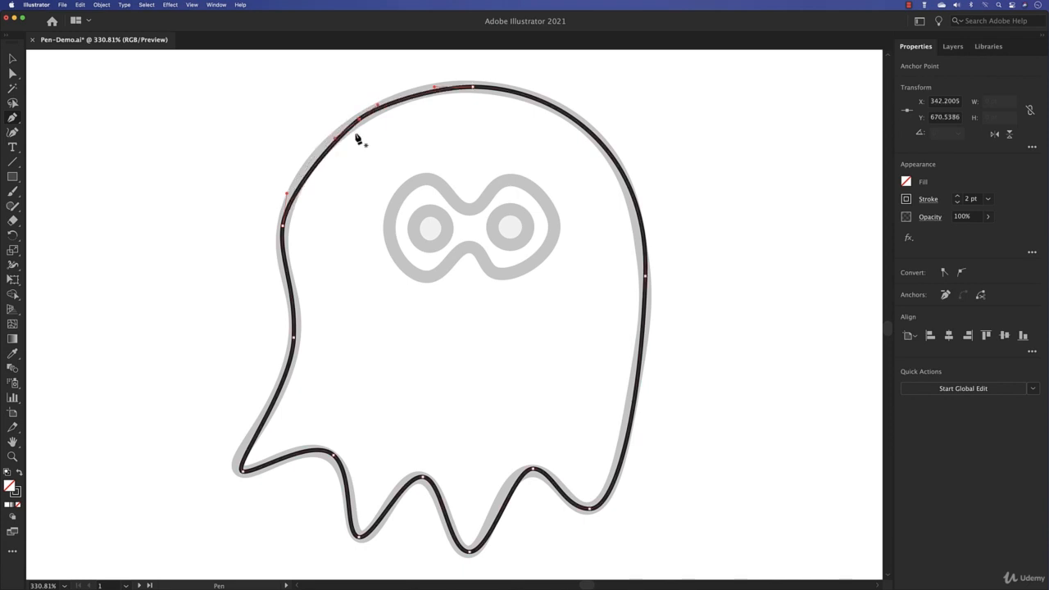
click(359, 121)
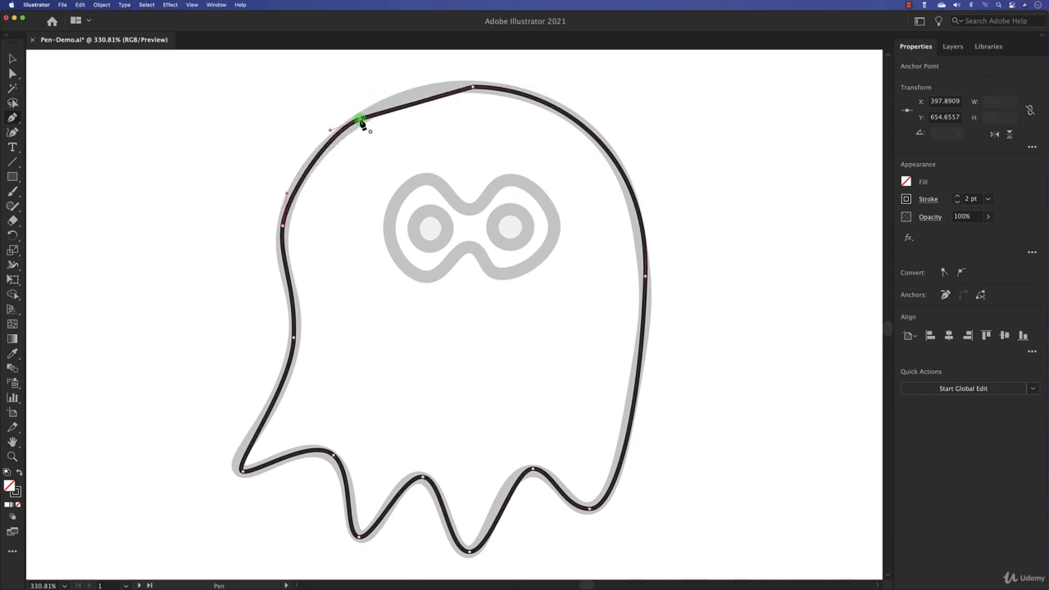
key(super+z)
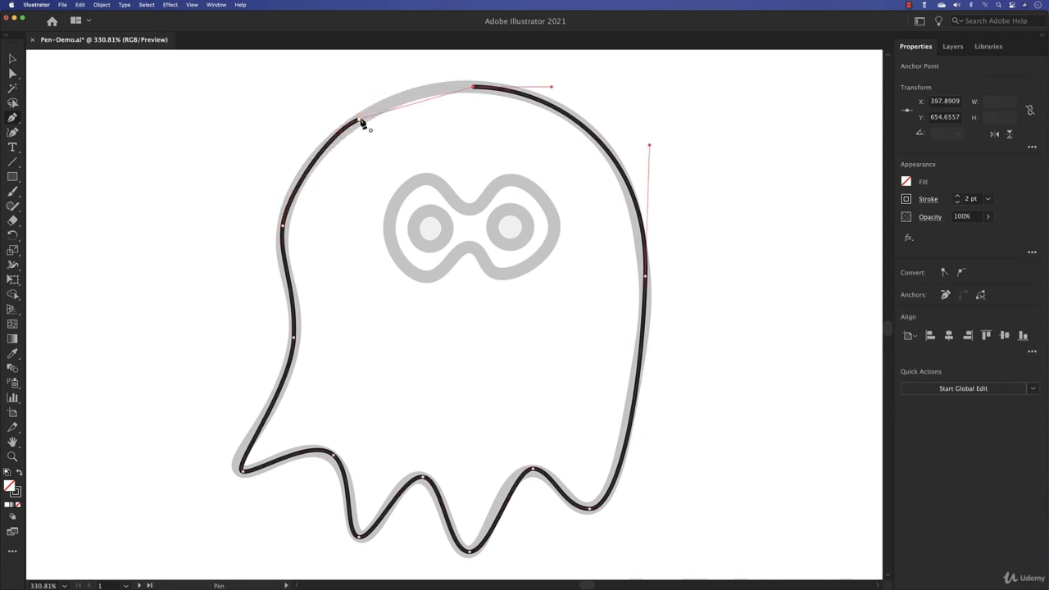
mouse_move(360, 120)
mouse_down()
mouse_move(335, 116)
mouse_move(337, 142)
mouse_up()
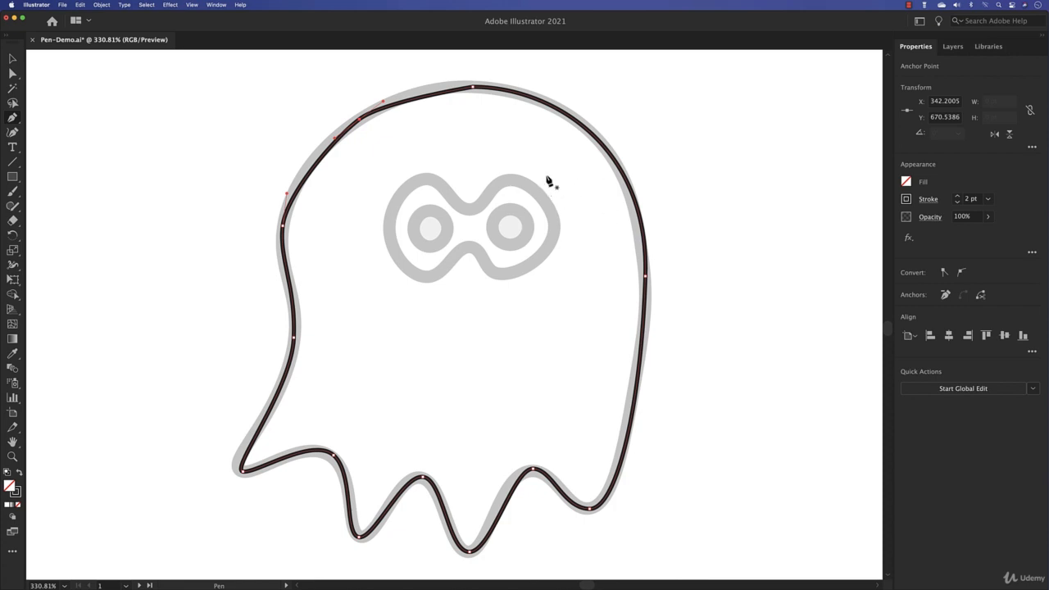
Add anchor points on the ghost's left side and upper-right curve with the Pen tool, and delete each of them again.
click(287, 279)
click(288, 280)
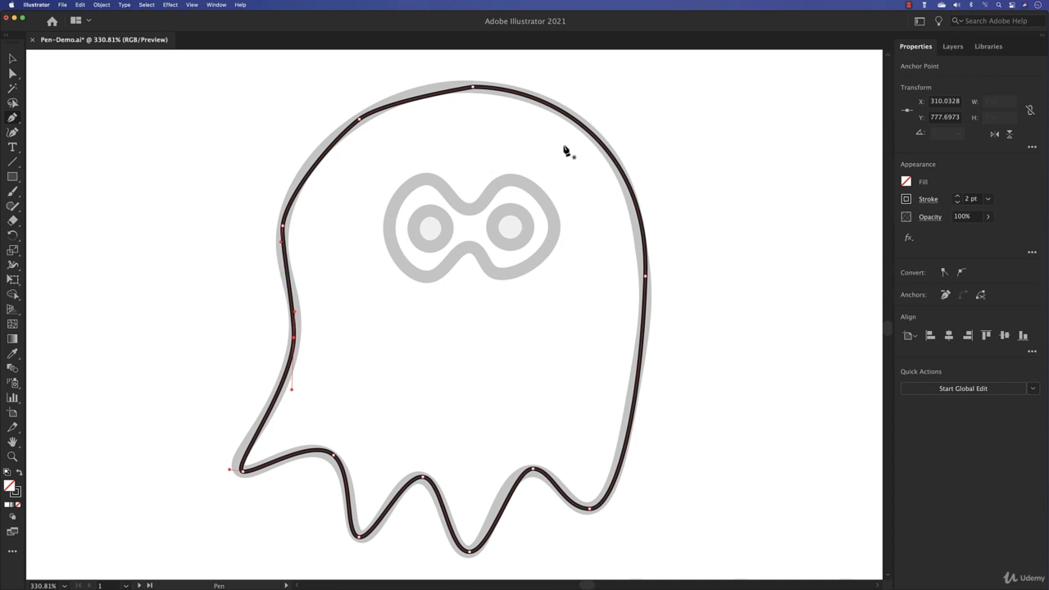
click(588, 131)
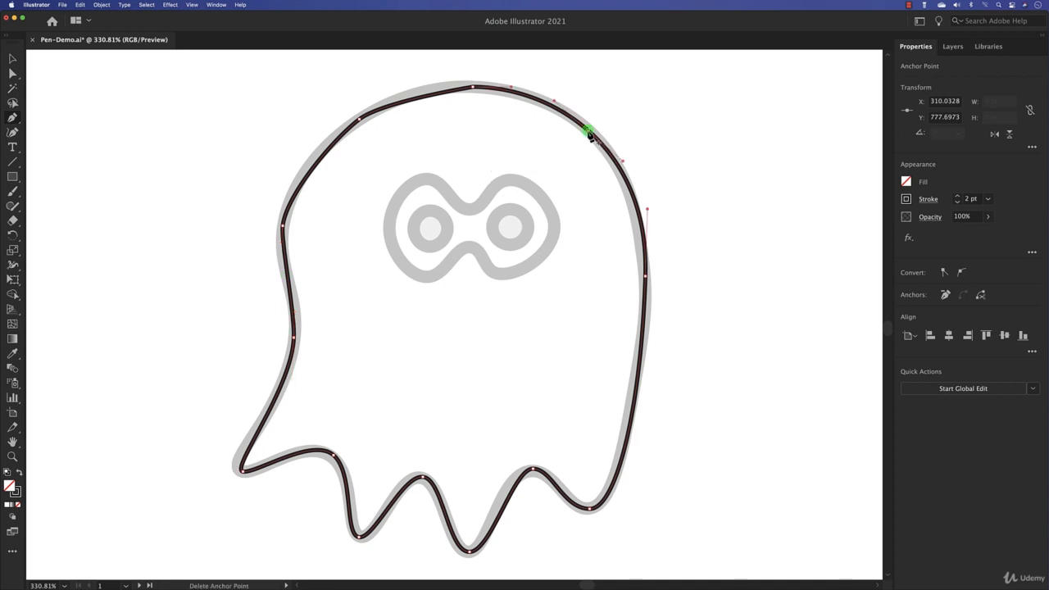
click(533, 99)
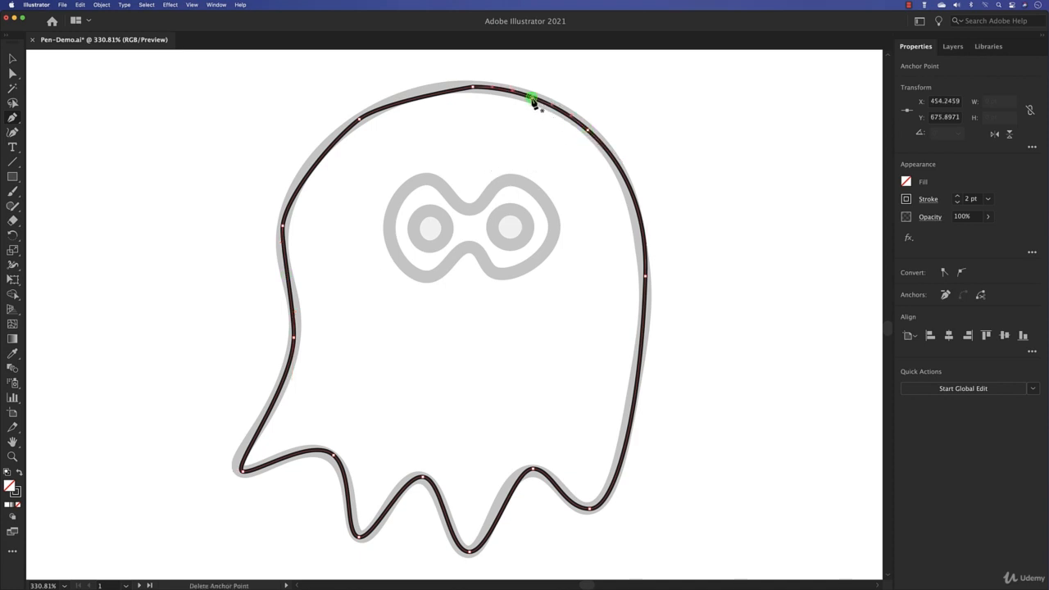
click(591, 131)
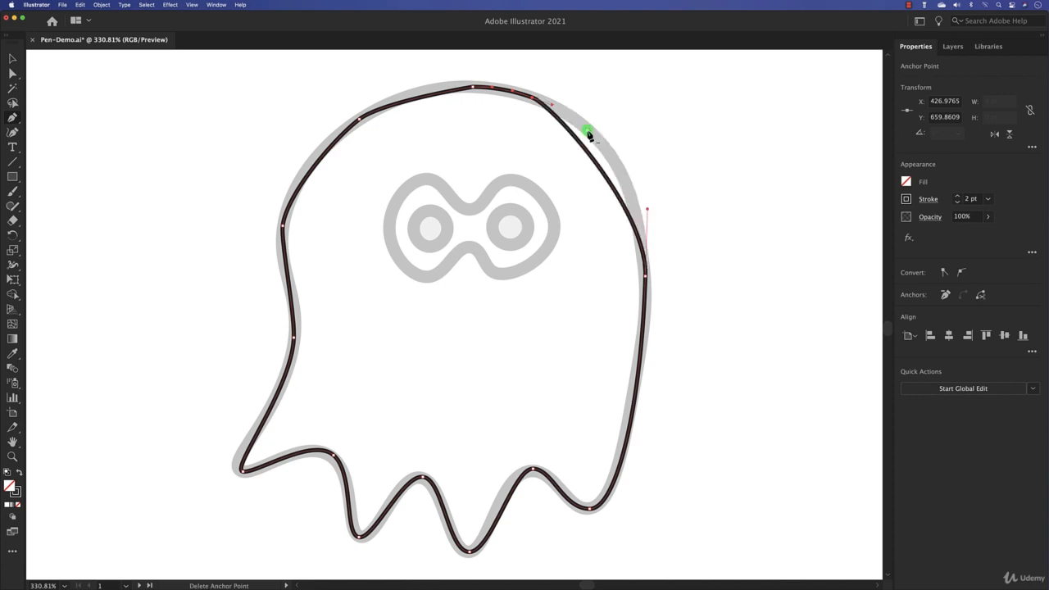
click(533, 100)
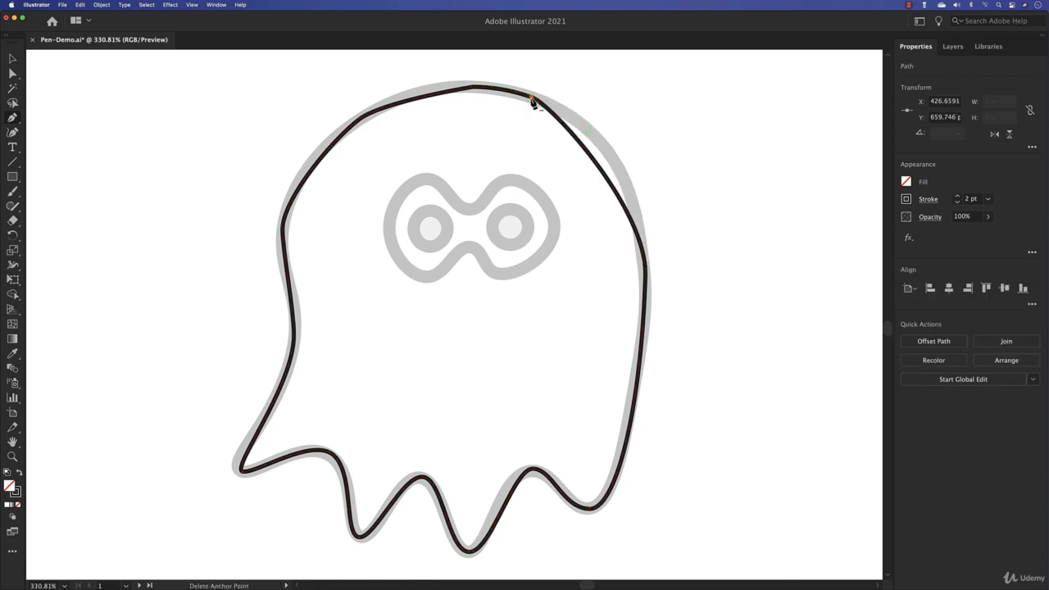
Undo the last anchor point deletion on the ghost's upper-right curve.
key(super+z)
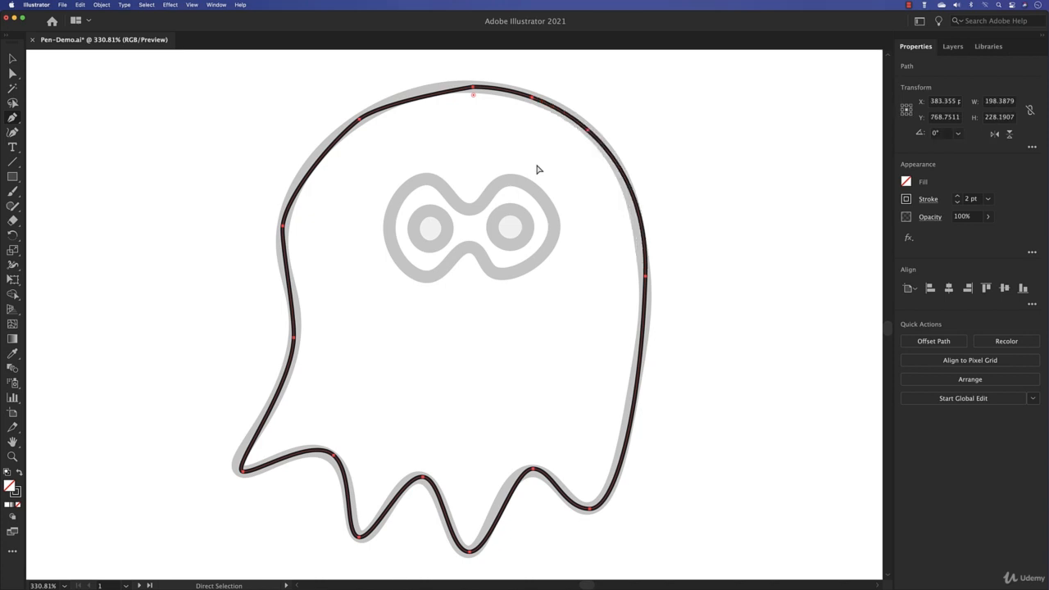
key(p)
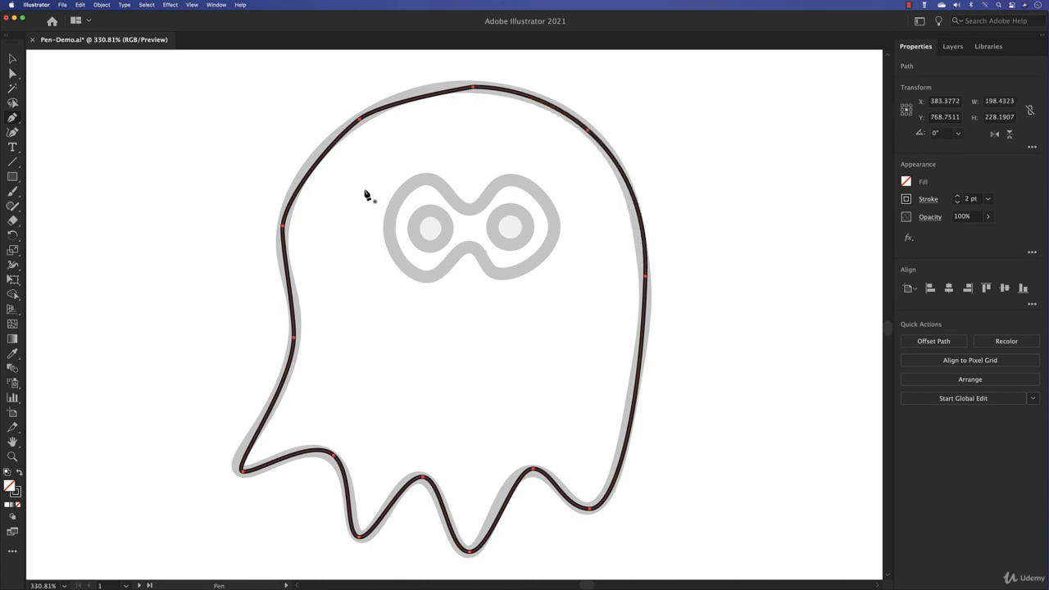
Lengthen both direction handles of the ghost's upper-left head anchor with Direct Selection so the curve follows the template.
click(13, 76)
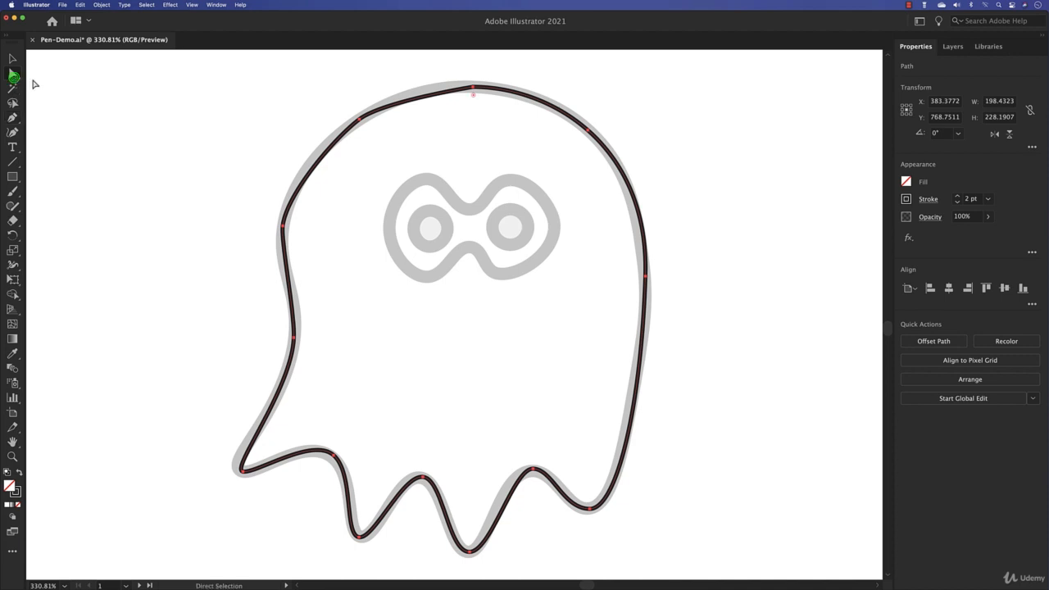
click(360, 122)
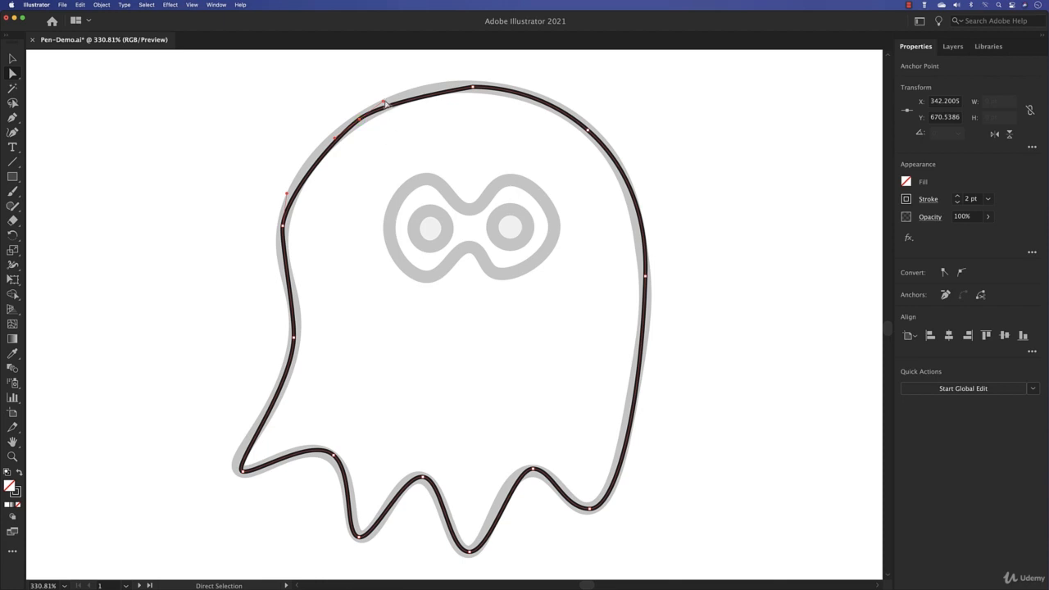
drag(385, 105, 414, 85)
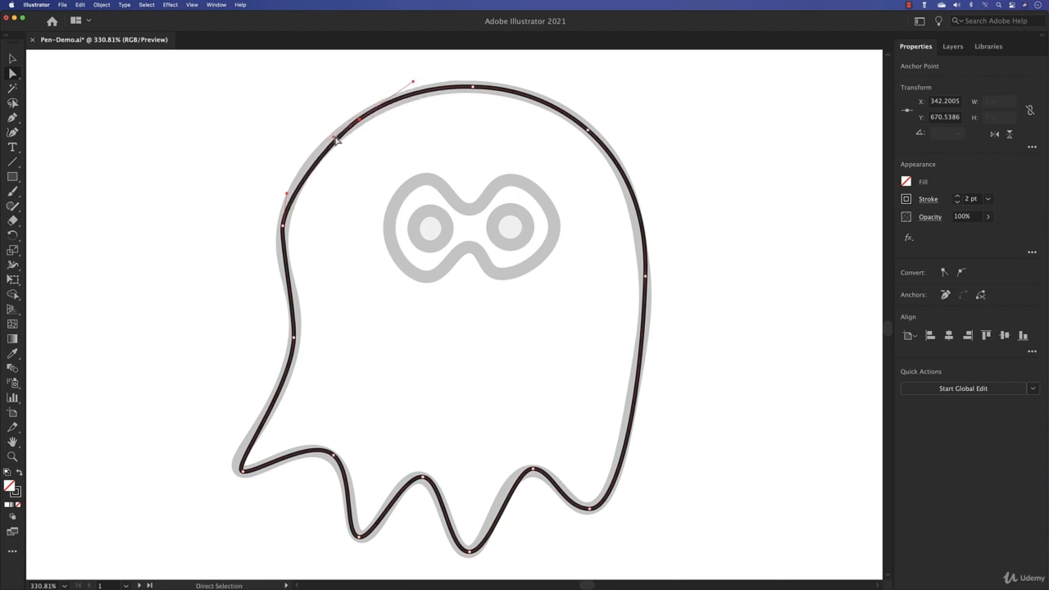
mouse_move(334, 136)
mouse_down()
mouse_move(311, 146)
mouse_move(310, 98)
mouse_move(320, 150)
mouse_up()
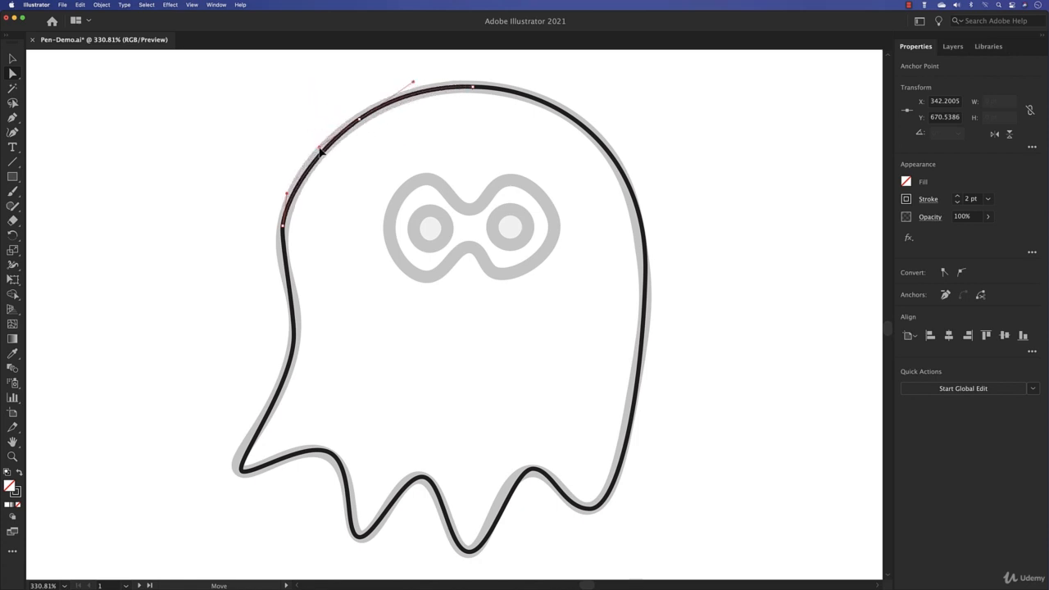
Adjust the handles of the anchor on the head's left side to run vertically, and shift the anchor slightly down.
click(287, 193)
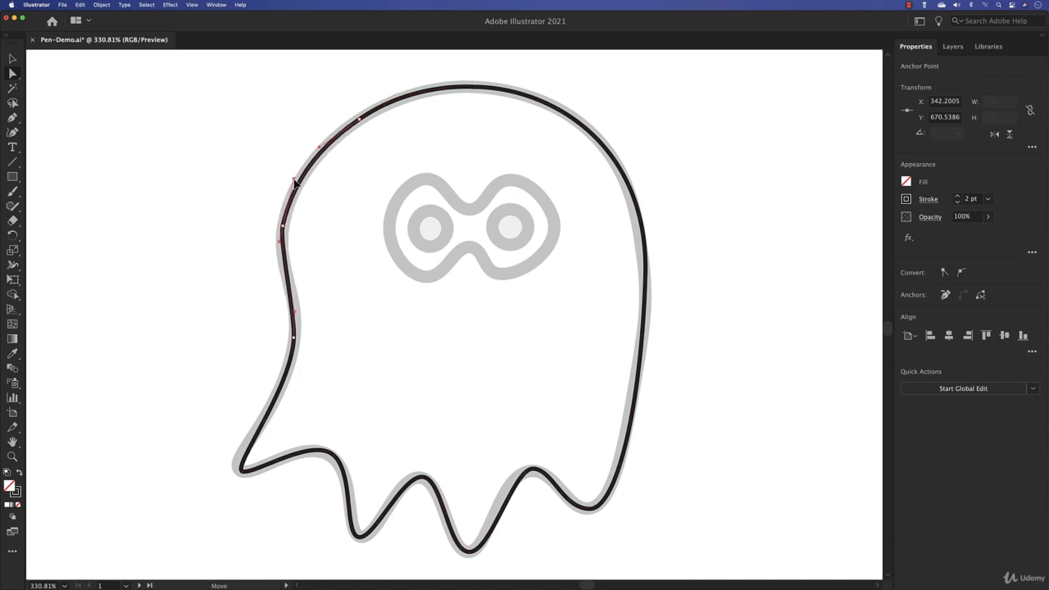
mouse_move(296, 177)
mouse_down()
mouse_move(290, 90)
mouse_move(284, 209)
mouse_move(289, 191)
mouse_up()
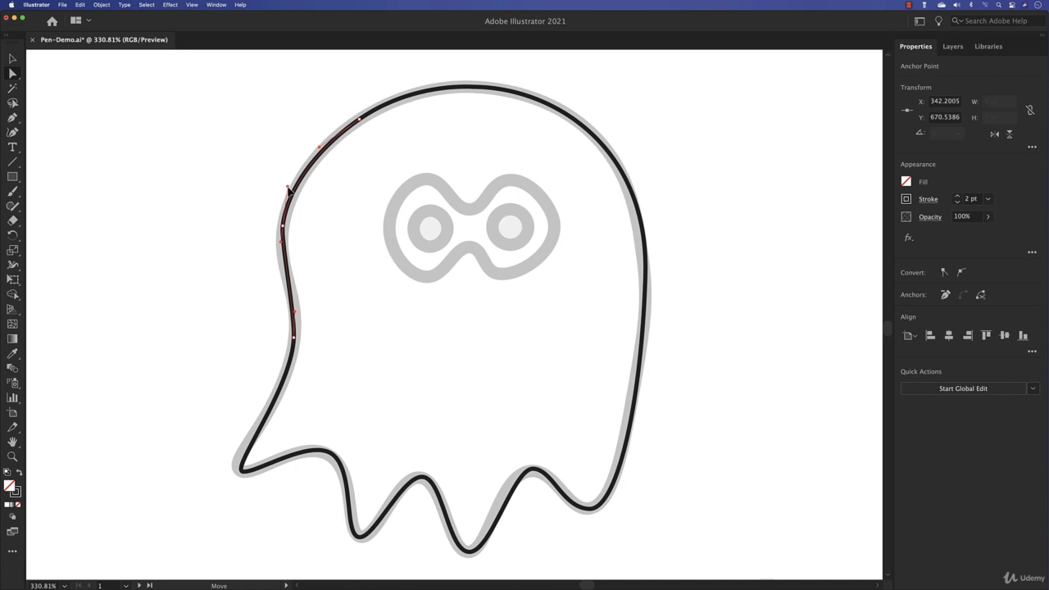
mouse_move(288, 188)
mouse_down()
mouse_move(288, 169)
mouse_move(288, 182)
mouse_up()
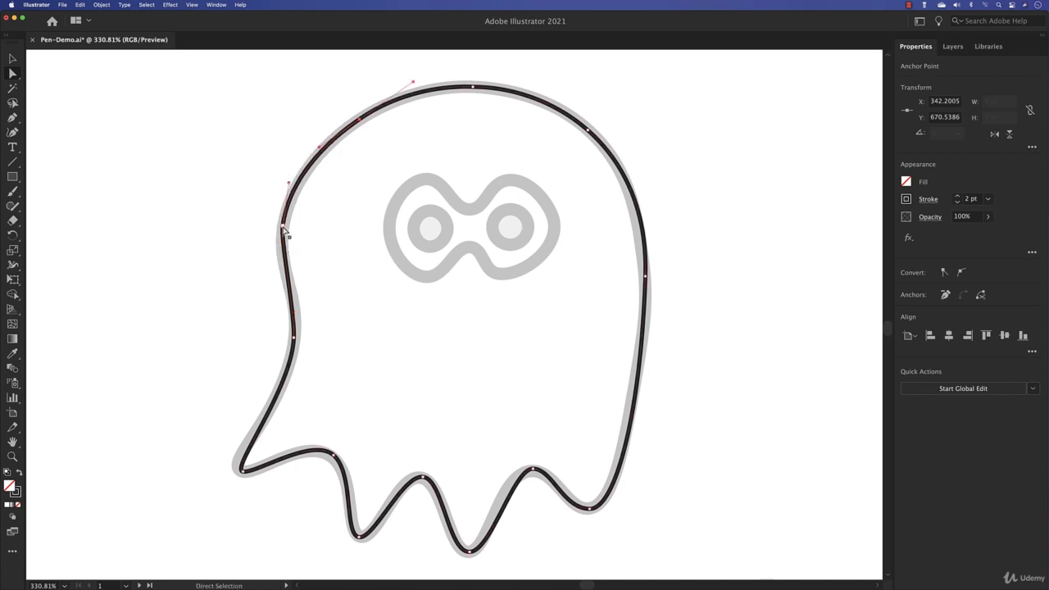
drag(283, 227, 283, 277)
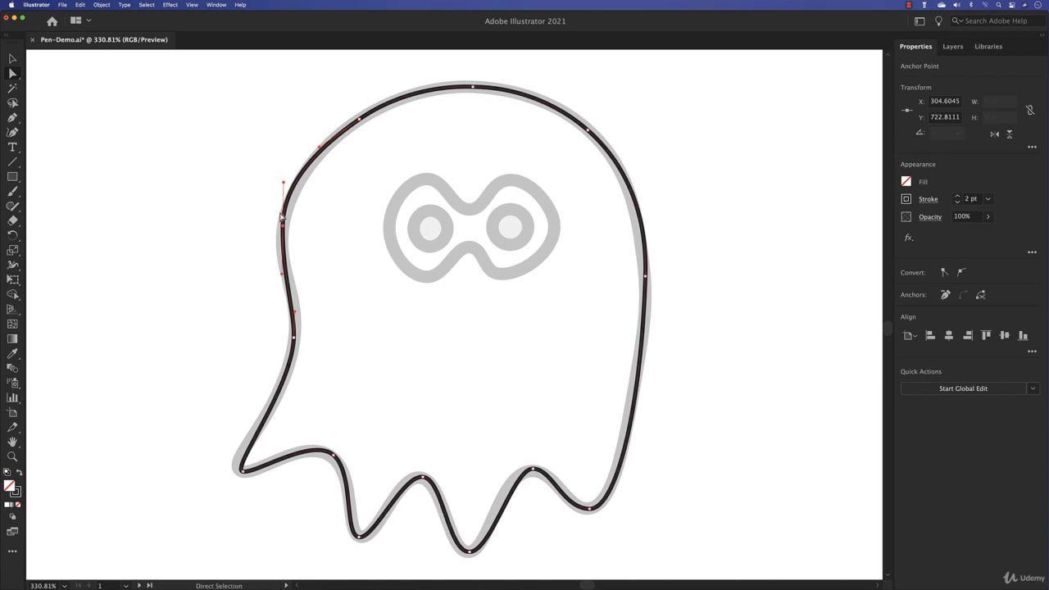
mouse_move(282, 229)
mouse_down()
mouse_move(368, 241)
mouse_move(284, 235)
mouse_up()
Nudge the ghost's tail tip, the two leftmost hem crests and the trough between them onto the template, adjusting the first crest's handle.
click(239, 471)
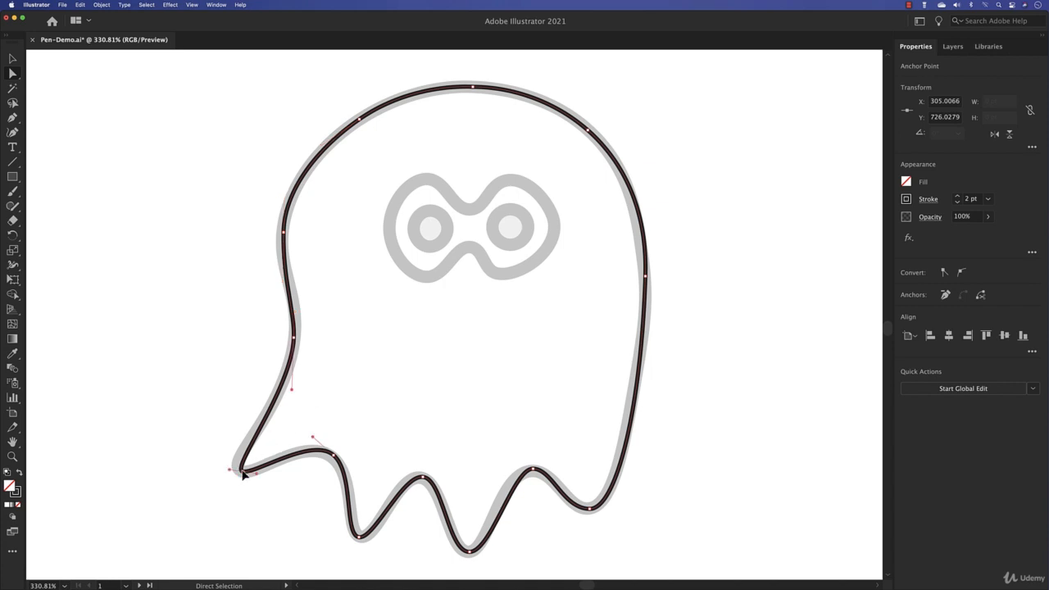
click(250, 477)
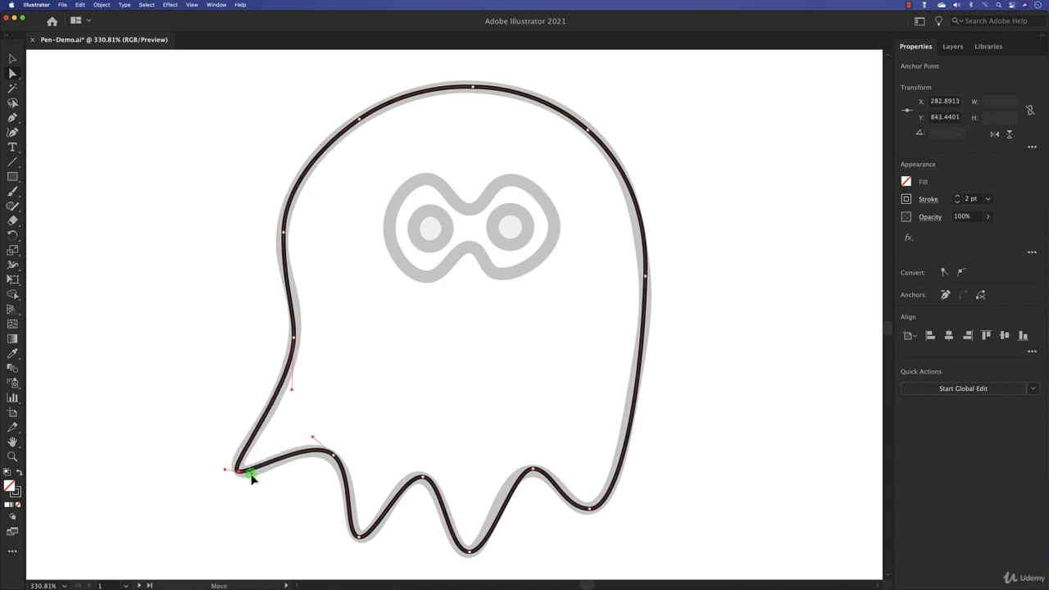
click(332, 454)
drag(332, 454, 328, 455)
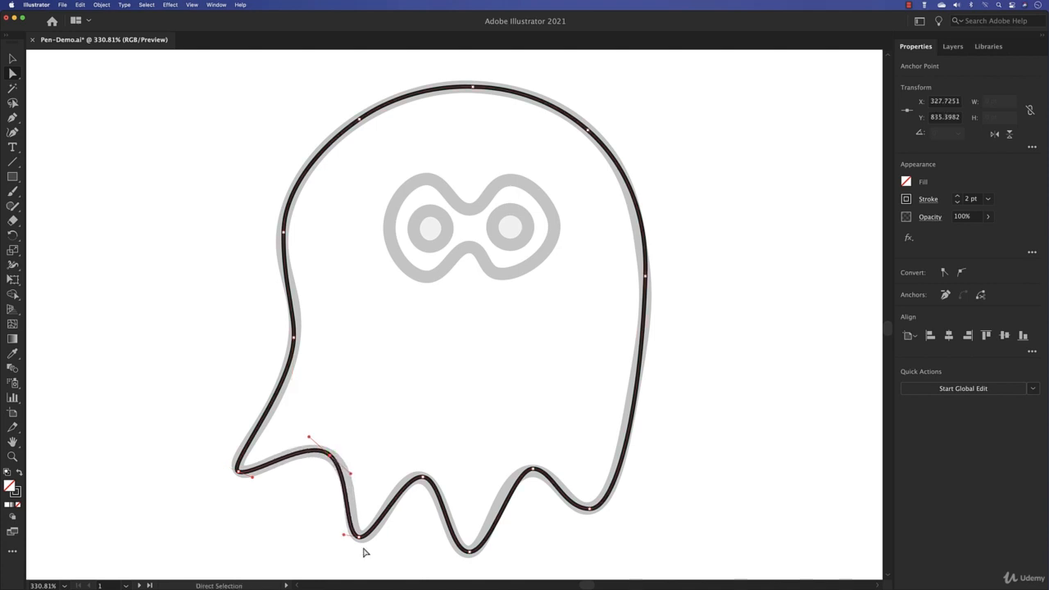
click(360, 538)
drag(351, 474, 354, 474)
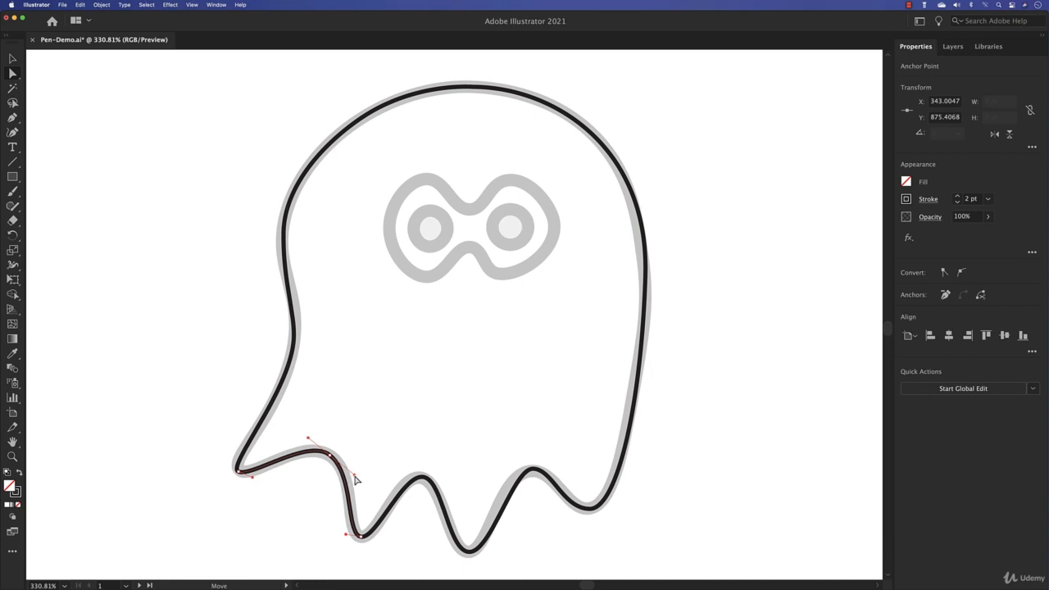
drag(423, 478, 420, 478)
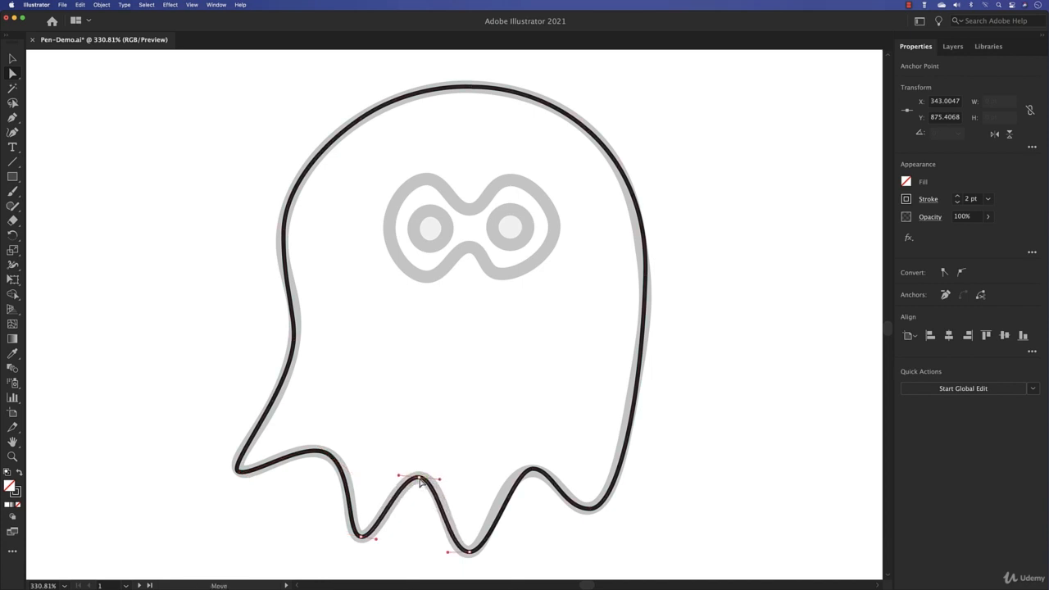
Lengthen the facing handles of the hem's lowest trough and right crest, and move the ghost's right-side anchor slightly down.
click(470, 552)
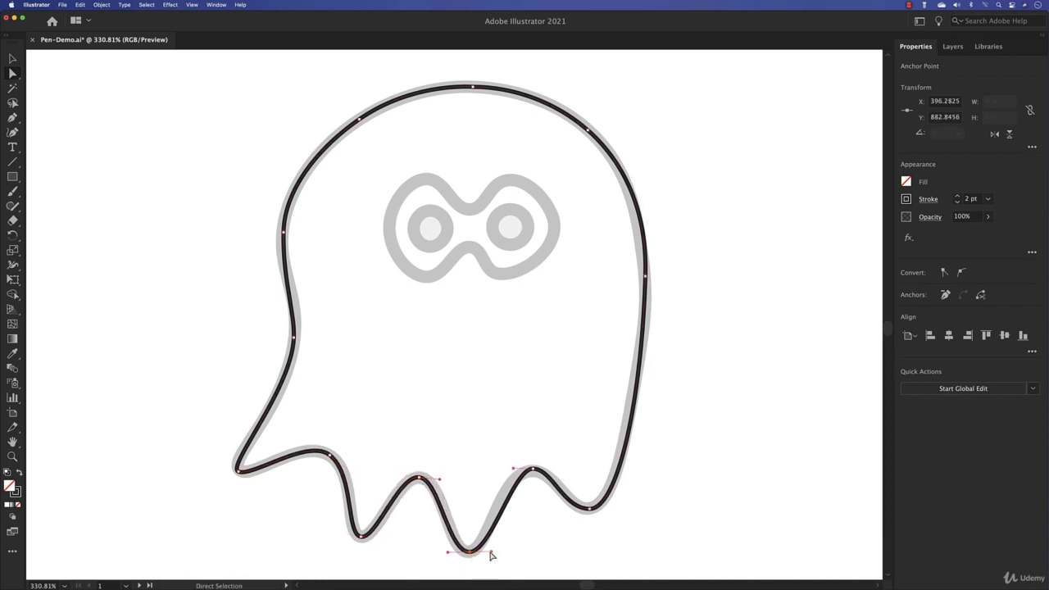
drag(490, 552, 493, 551)
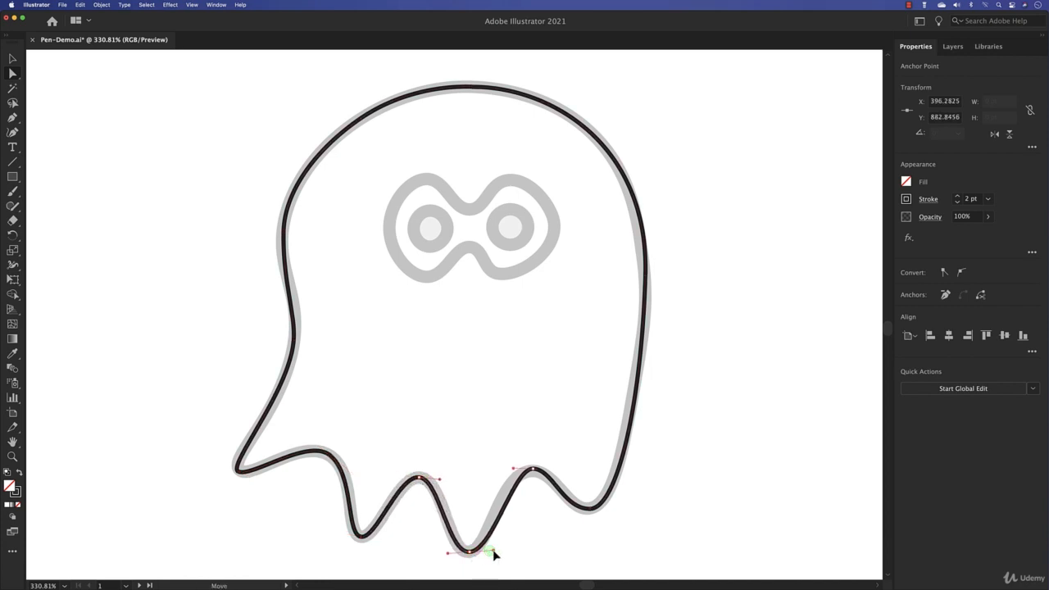
click(533, 471)
drag(514, 470, 498, 471)
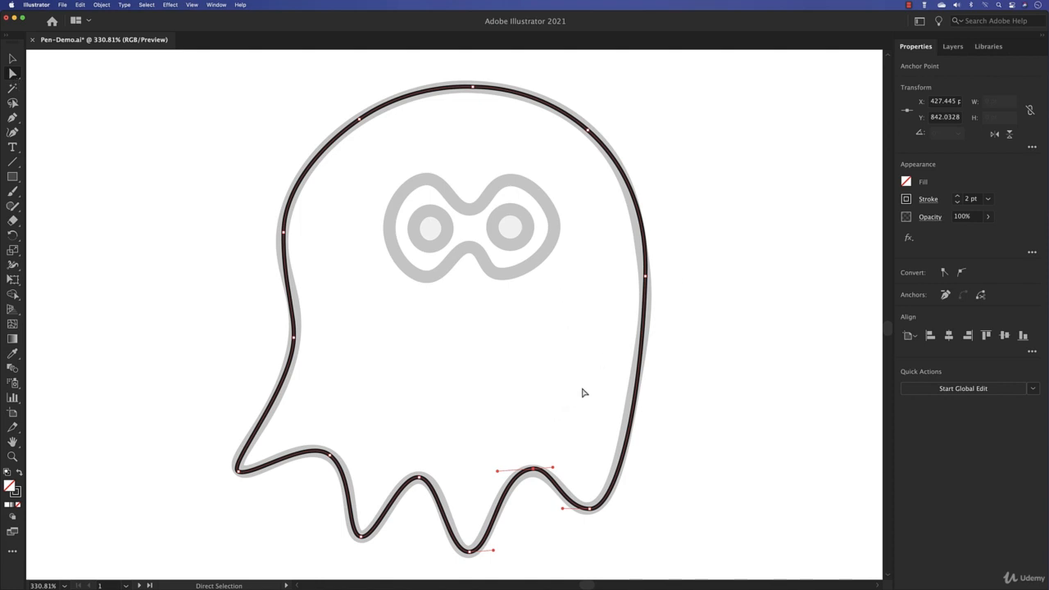
click(646, 278)
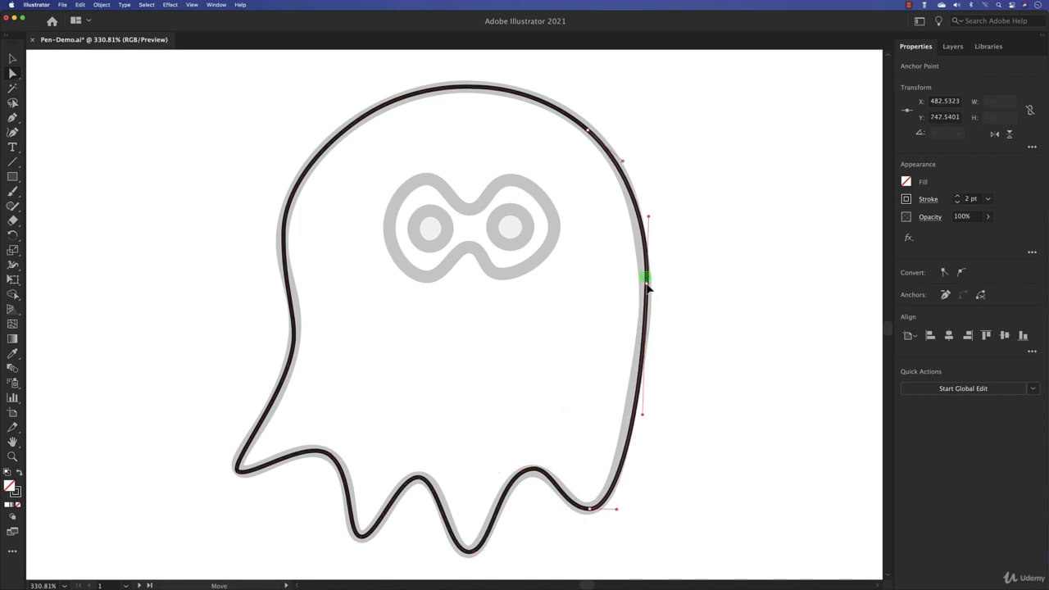
drag(647, 287, 646, 297)
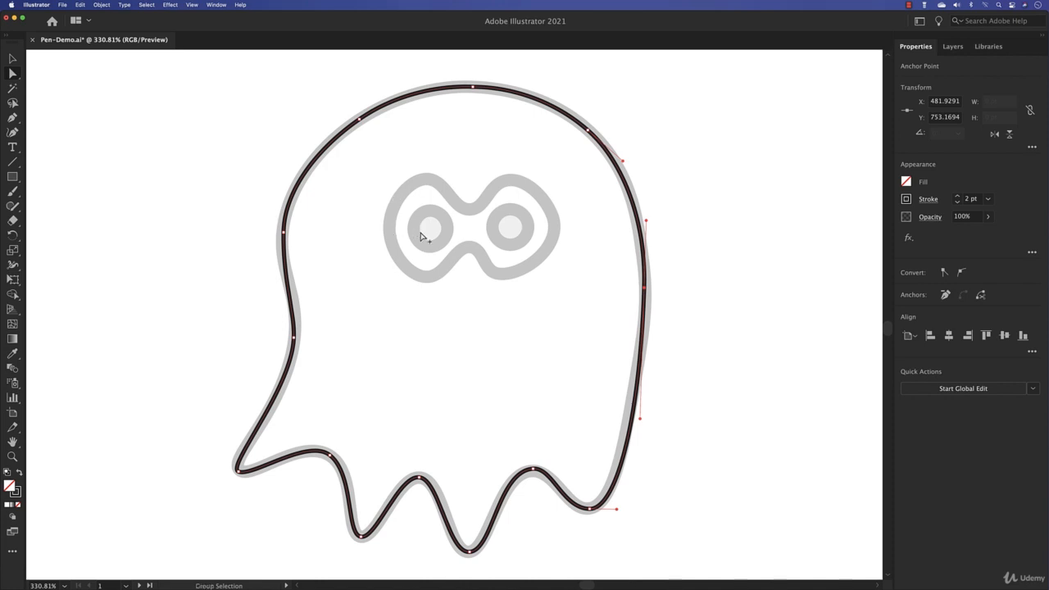
Trace the mask's upper edge with Pen tool smooth anchors from the upper-left crest through the middle dip to the far-right side.
scroll(420, 237, up, 3)
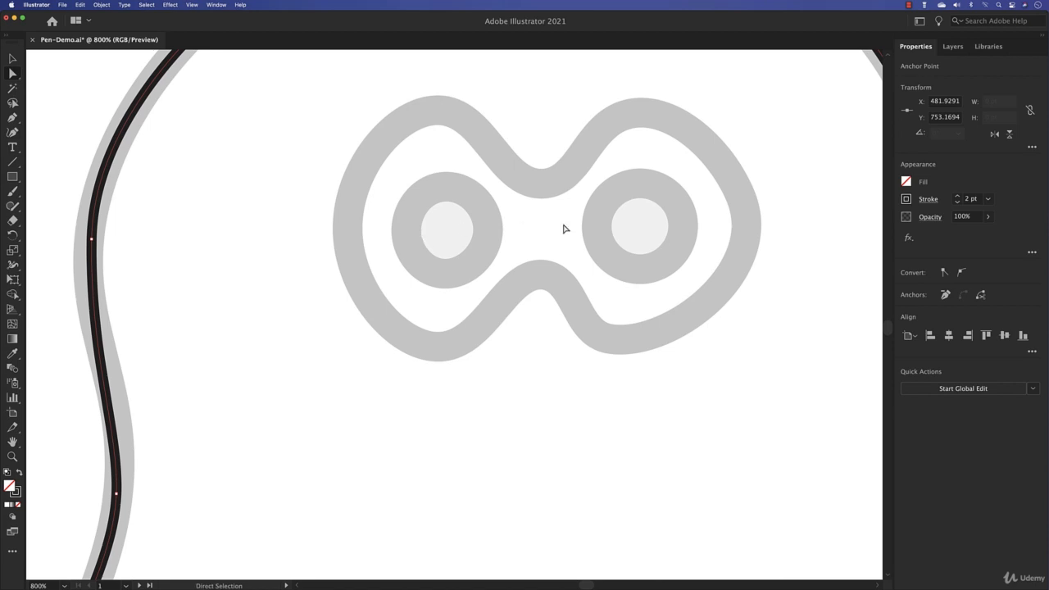
drag(581, 227, 445, 253)
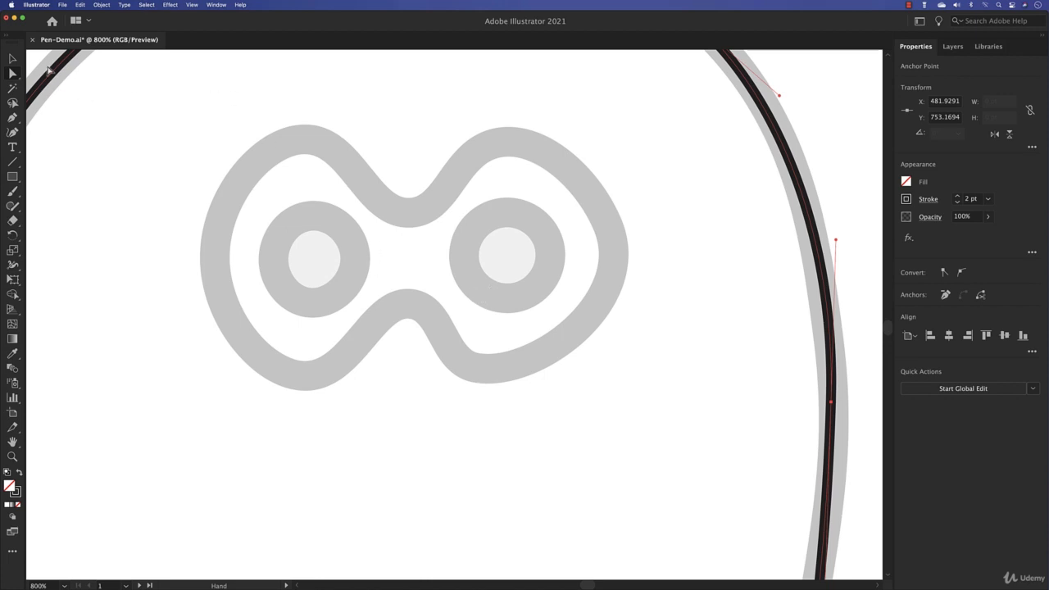
click(13, 118)
super+click(306, 139)
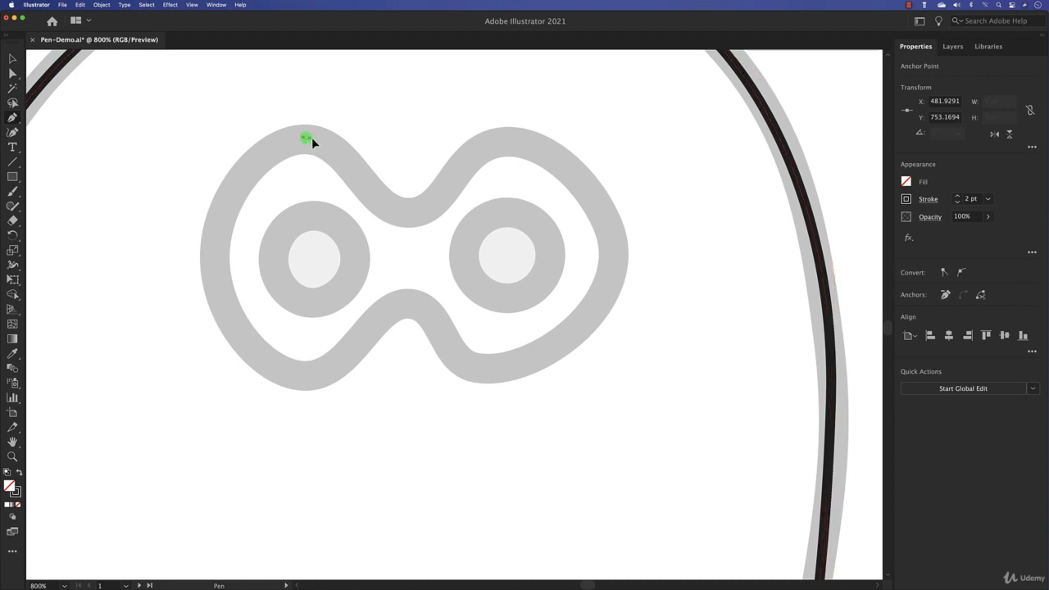
drag(351, 139, 351, 136)
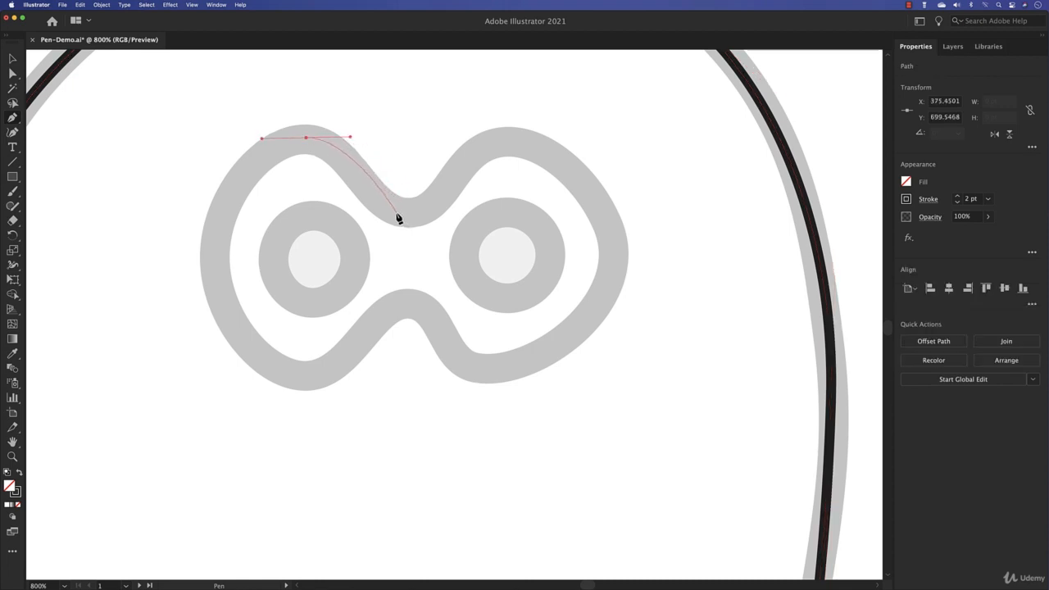
drag(386, 209, 408, 209)
drag(408, 213, 429, 218)
drag(430, 218, 430, 216)
mouse_move(537, 147)
mouse_down()
mouse_move(579, 155)
mouse_move(628, 143)
mouse_move(617, 164)
mouse_move(591, 159)
mouse_up()
drag(613, 262, 613, 294)
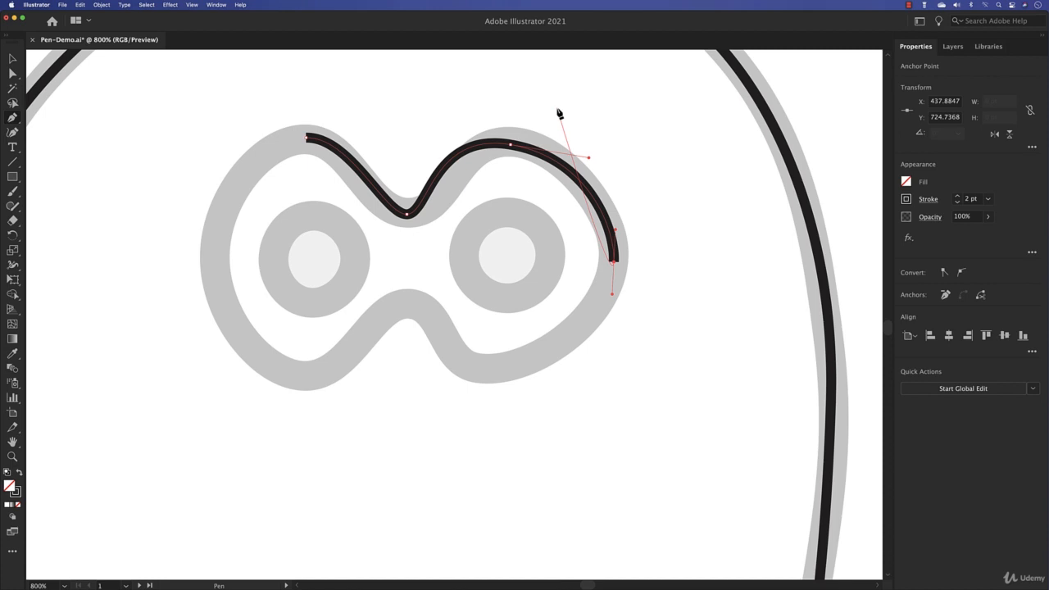
Reposition the mask's upper-right crest anchor, shorten and level its handles, and extend the middle dip's right handle to match the template.
key(super)
super+click(510, 146)
drag(510, 146, 522, 144)
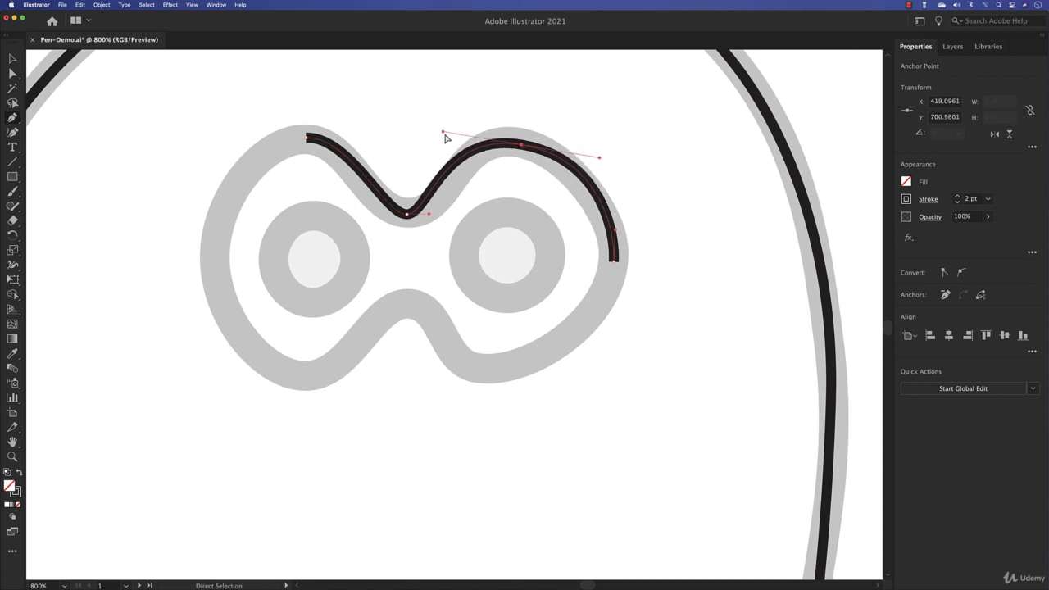
drag(442, 134, 466, 147)
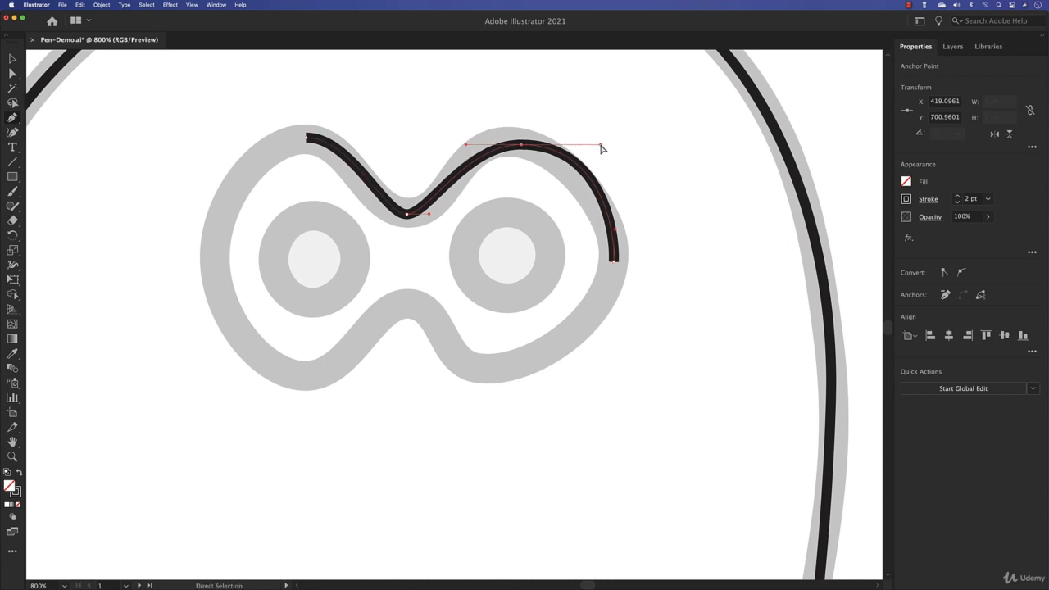
drag(601, 148, 574, 150)
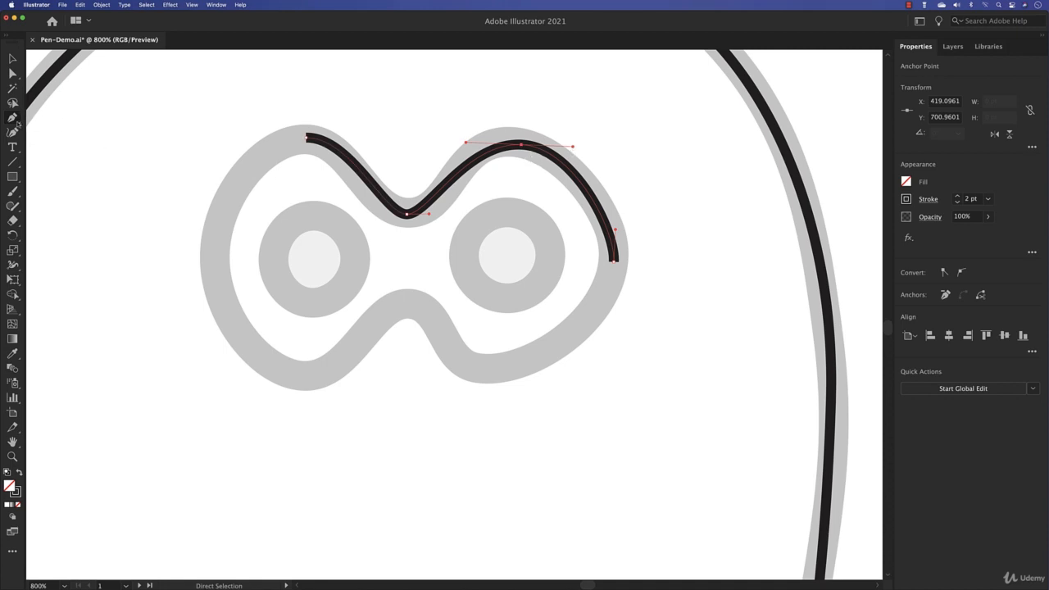
drag(428, 216, 442, 209)
drag(521, 148, 512, 145)
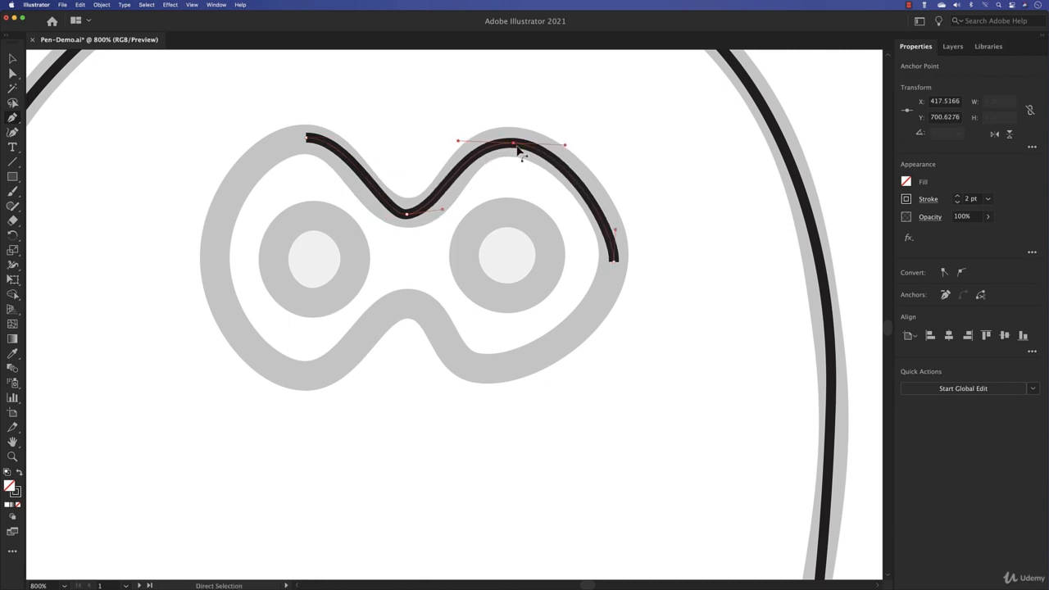
drag(442, 211, 442, 217)
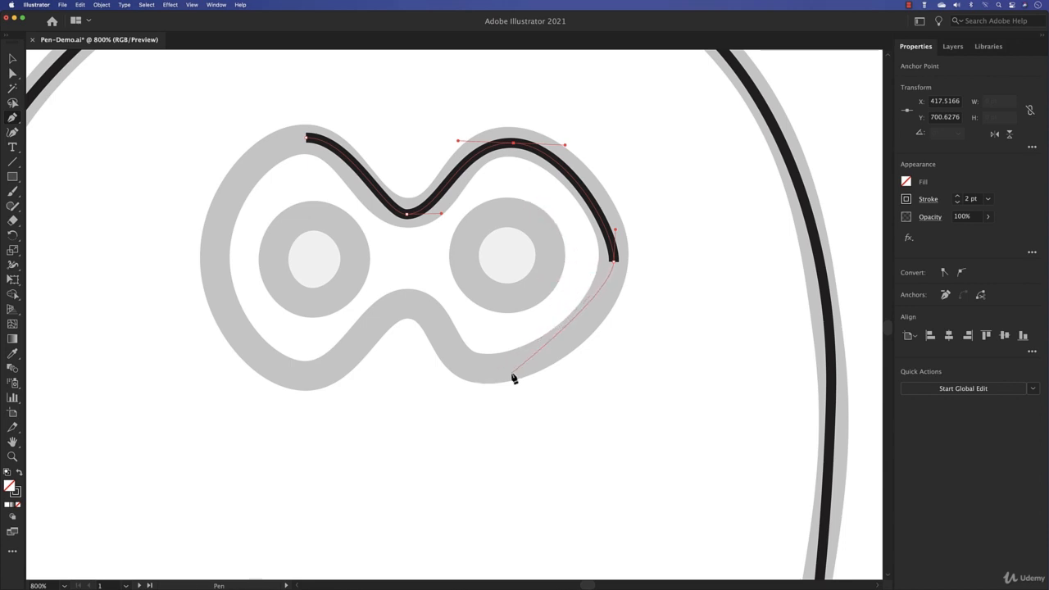
Continue the mask outline through the lower-right curve to the lower middle crest, and smooth the far-right anchor with longer vertical handles.
drag(500, 370, 461, 373)
drag(416, 305, 384, 305)
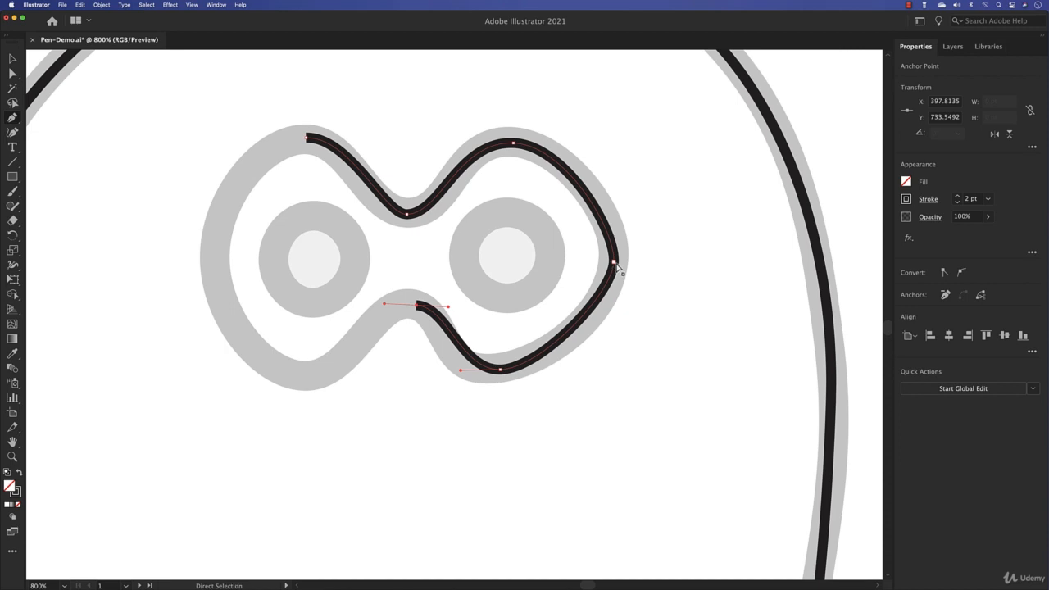
drag(614, 262, 608, 317)
drag(617, 231, 615, 212)
drag(614, 262, 616, 258)
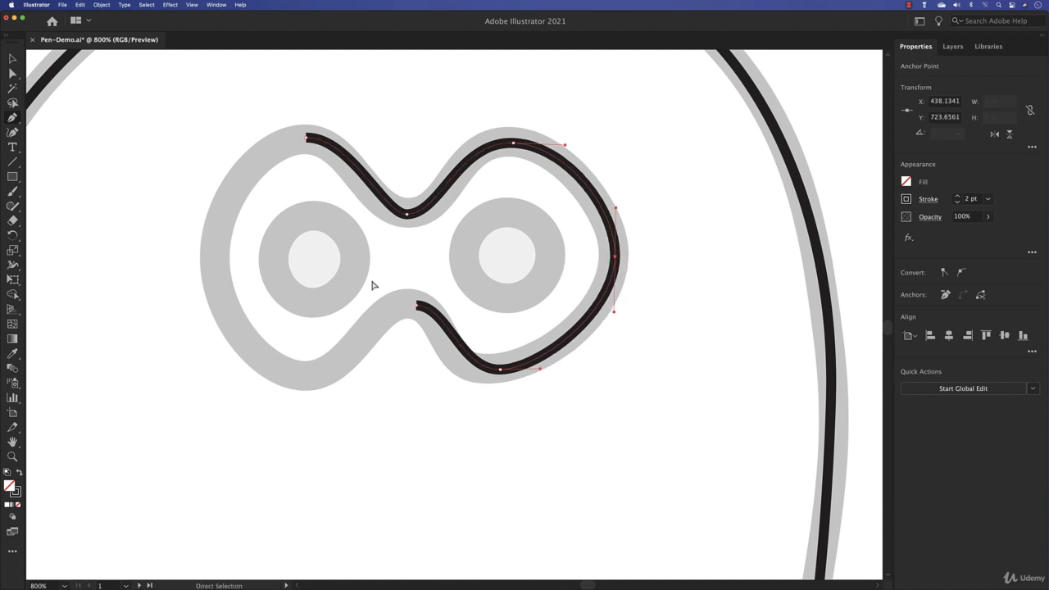
Trace the mask's lower-left curve and left side with the Pen tool, and close the path smoothly at the upper-left starting anchor.
key(p)
drag(313, 376, 284, 374)
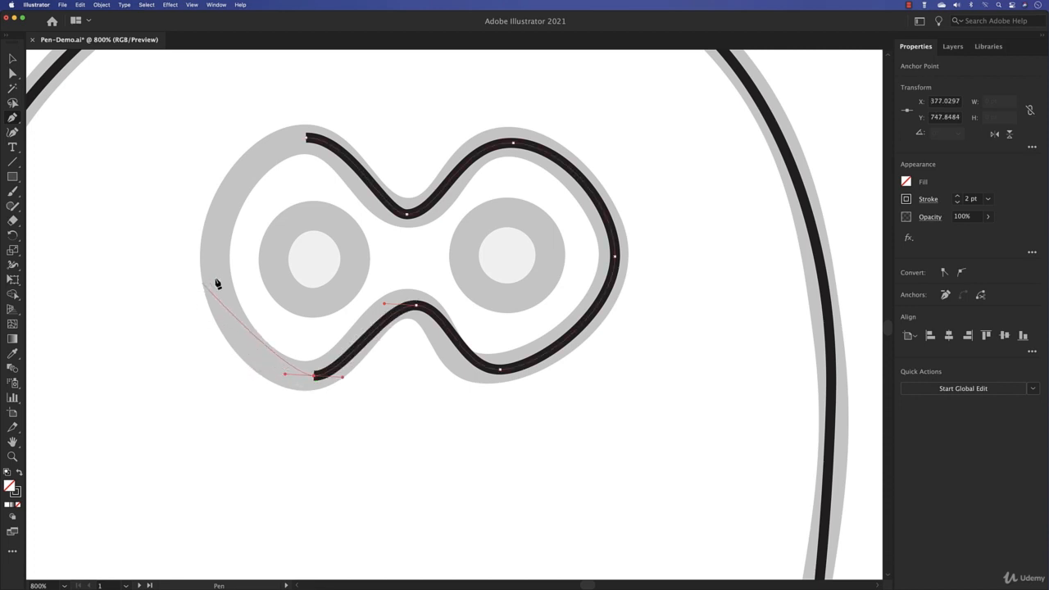
drag(220, 274, 221, 217)
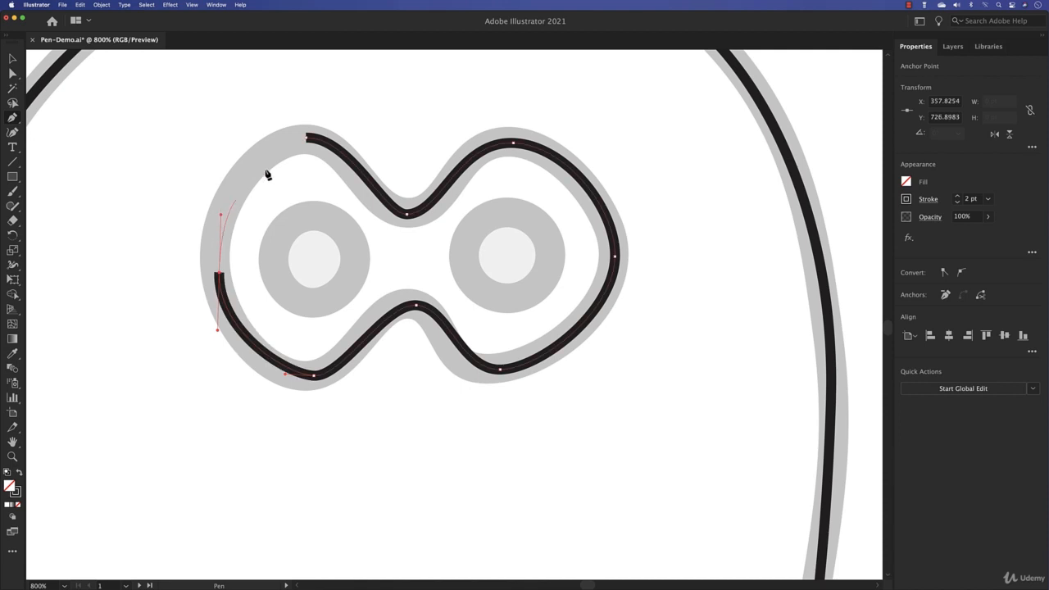
click(307, 141)
mouse_move(307, 141)
mouse_down()
mouse_move(369, 142)
mouse_move(264, 139)
mouse_move(374, 140)
mouse_up()
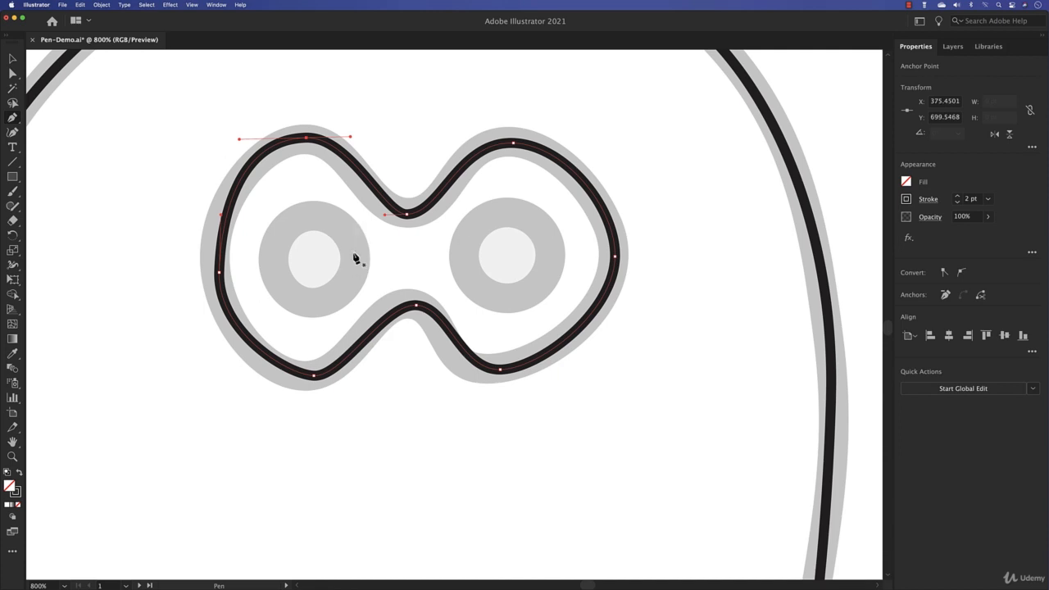
Move the mask's lower-left bottom anchor left onto the template with Direct Selection and adjust its right handle to flatten the curve.
key(super)
click(13, 73)
drag(316, 379, 302, 377)
mouse_move(361, 344)
mouse_down()
mouse_move(380, 380)
mouse_move(366, 333)
mouse_move(366, 342)
mouse_up()
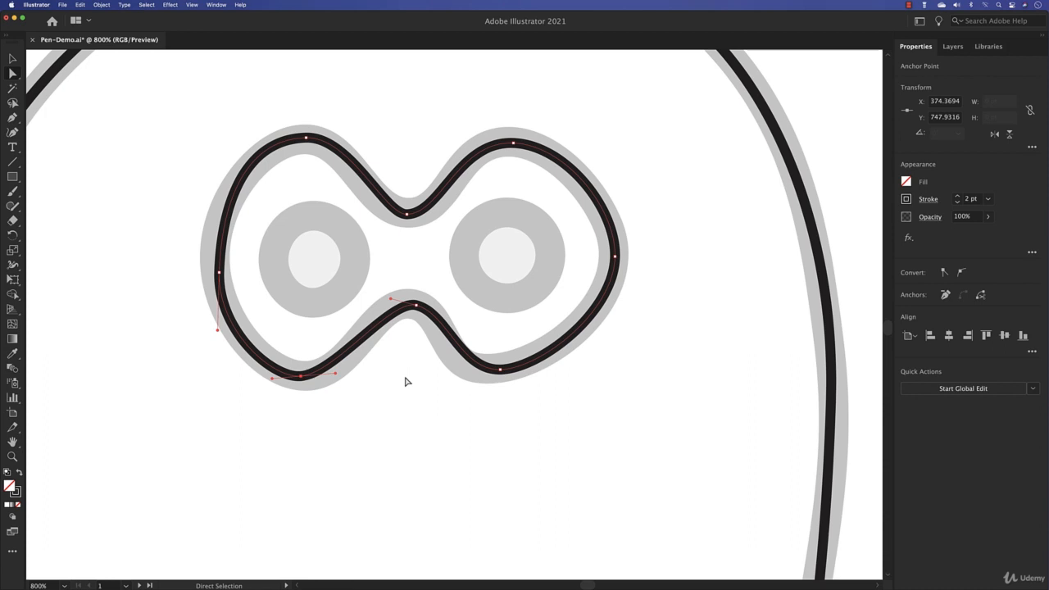
Pull the ghost's leftmost downward hem point up toward the mask with Direct Selection, and return it to the template.
scroll(407, 381, down, 3)
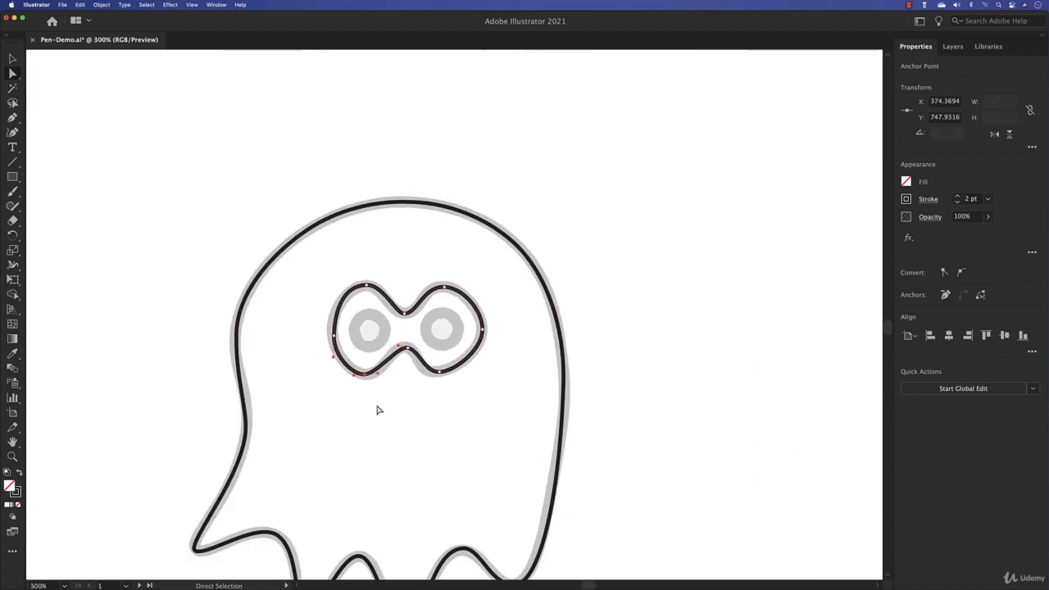
key(space)
drag(359, 462, 402, 245)
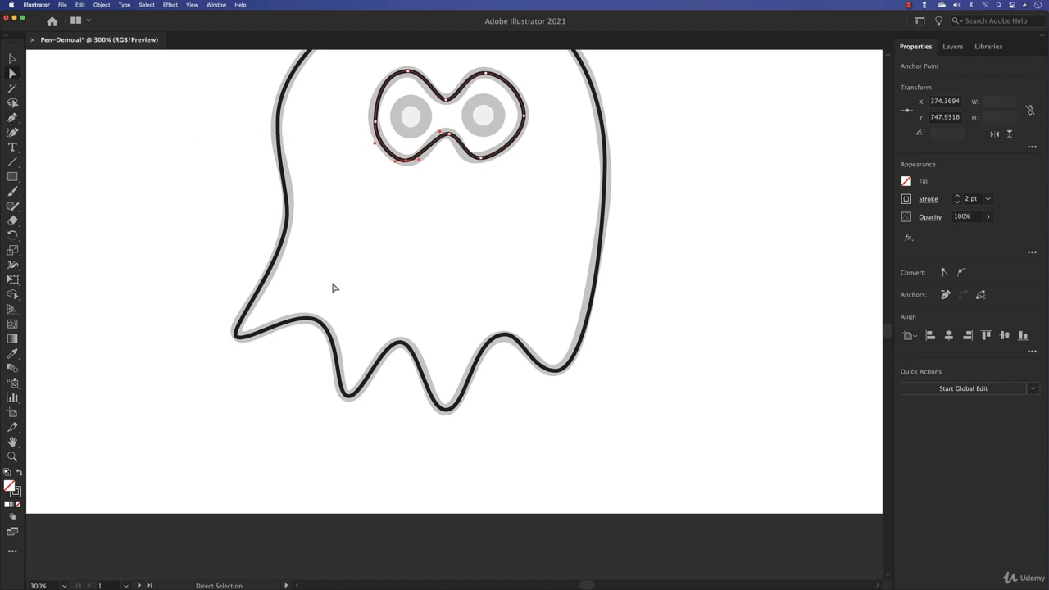
click(351, 396)
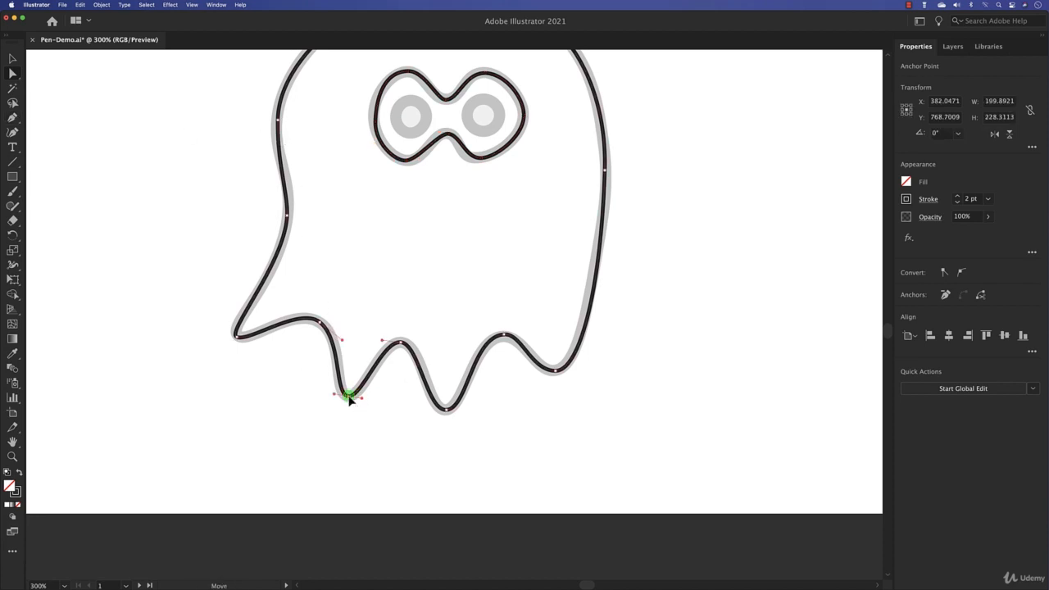
drag(349, 396, 398, 193)
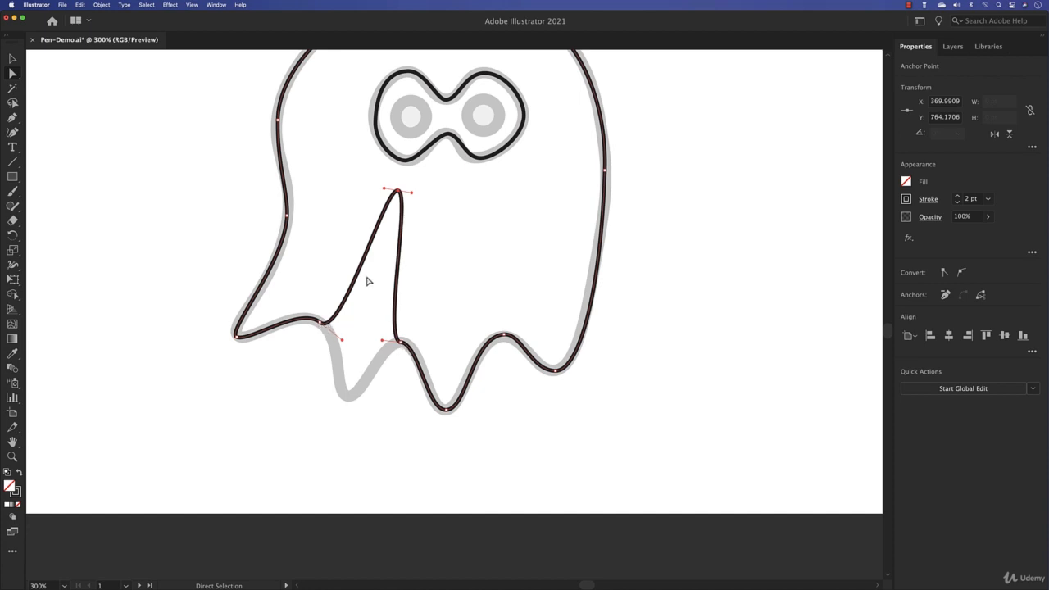
drag(399, 195, 350, 399)
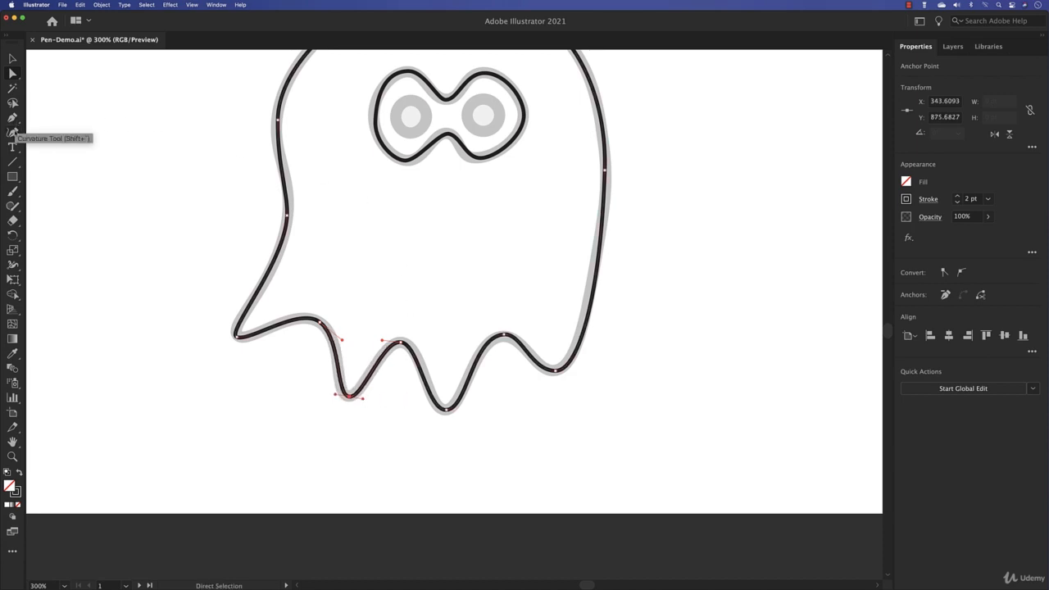
Try moving the same leftmost hem point up toward the mask with the Curvature tool, and undo the change.
click(12, 132)
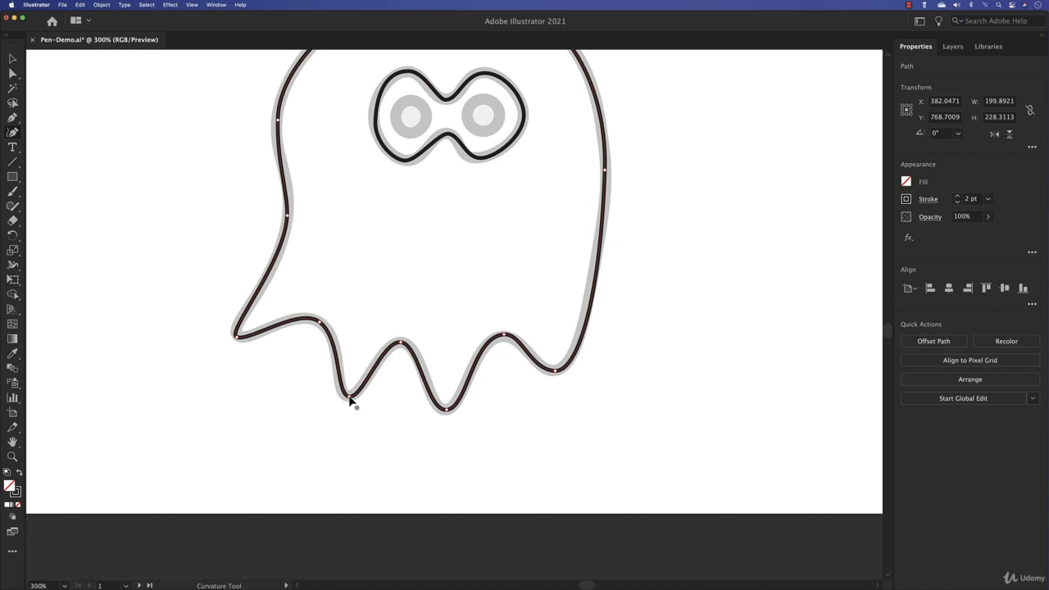
drag(347, 399, 400, 210)
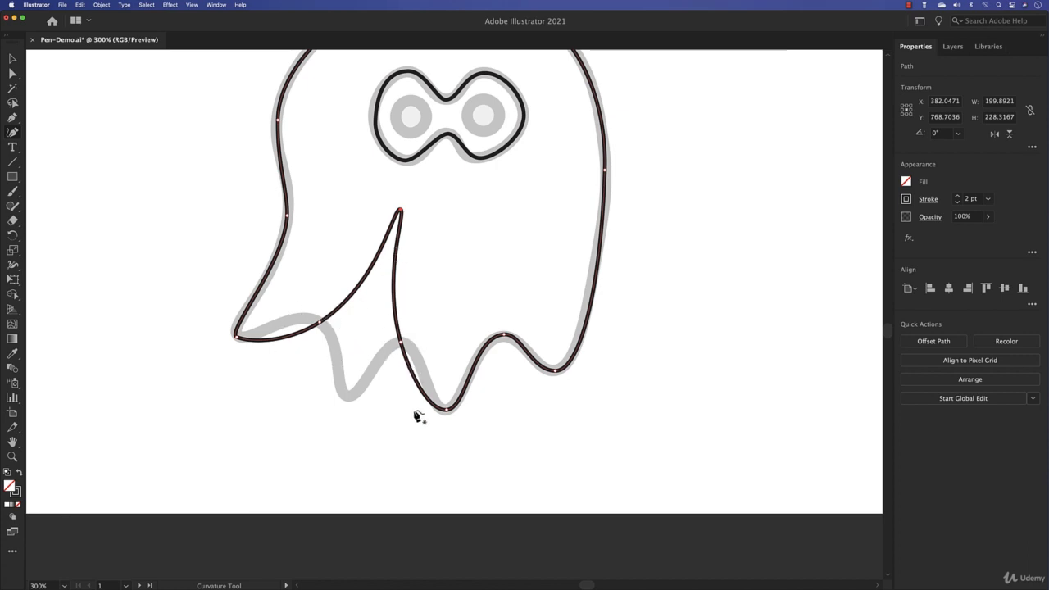
key(Delete)
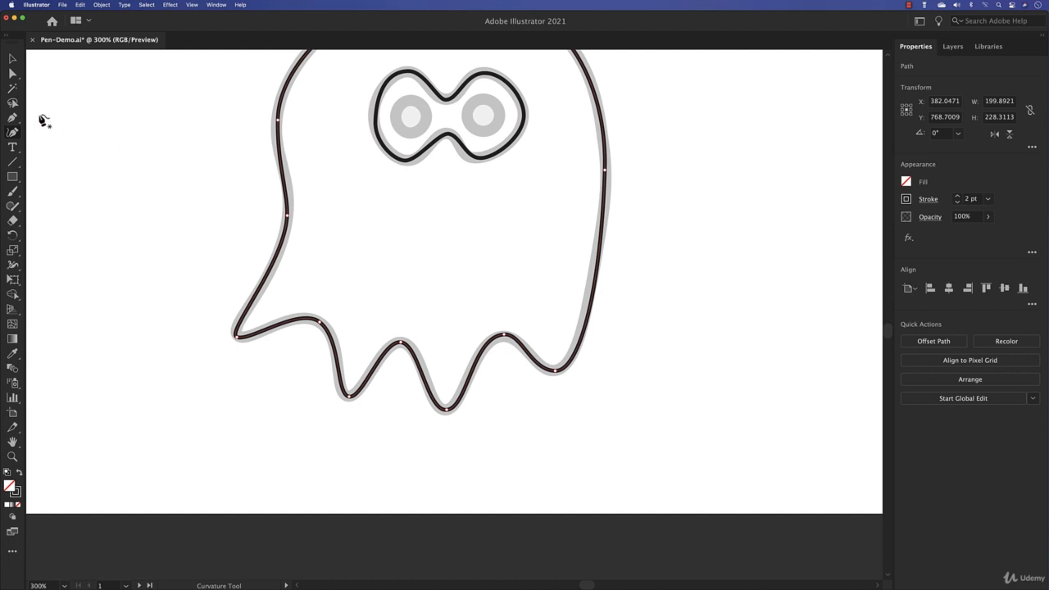
Switch from the Curvature tool back to the Pen tool.
drag(12, 117, 69, 171)
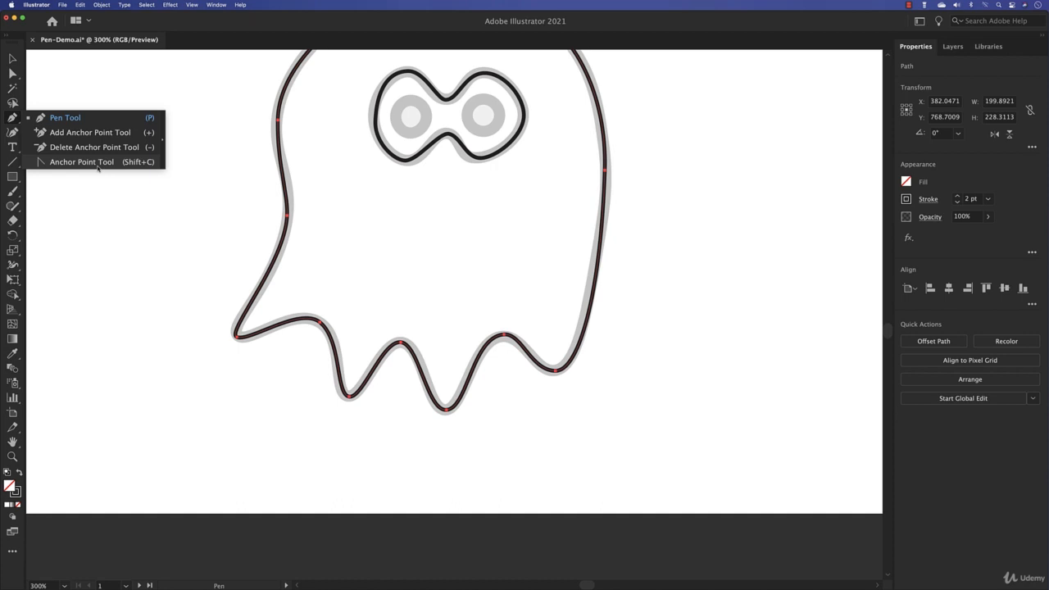
click(505, 203)
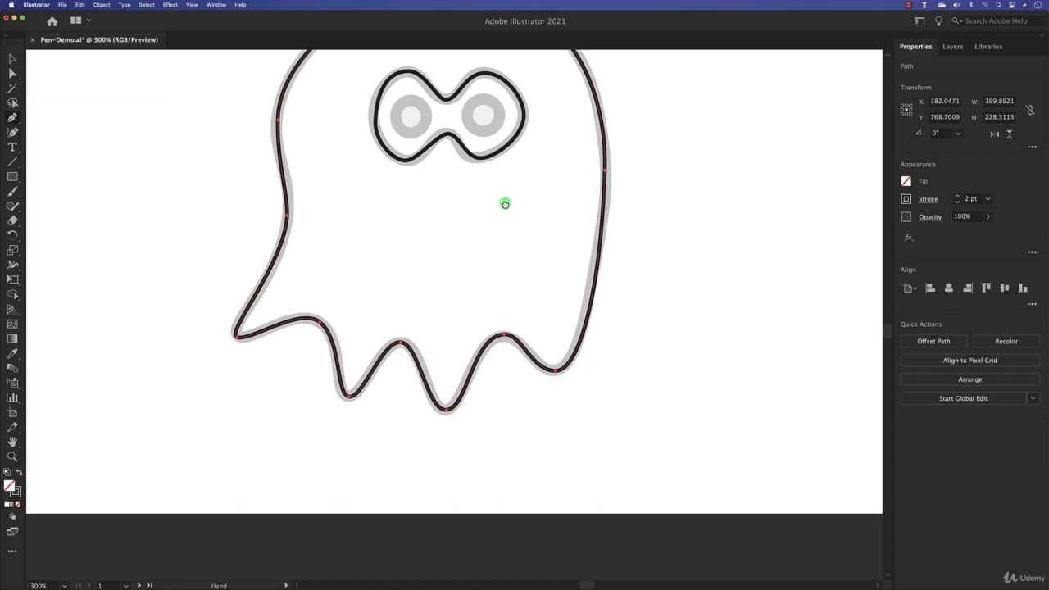